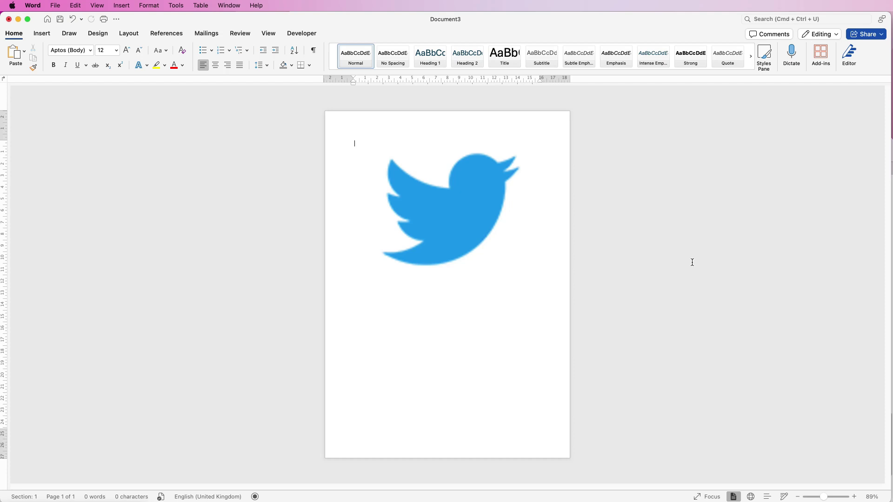
Step: Zoom the document from 89% to 196% so the bird logo fills the window
{"action": "scroll", "coordinate": [424, 287], "scroll_direction": "up", "scroll_amount": 5}
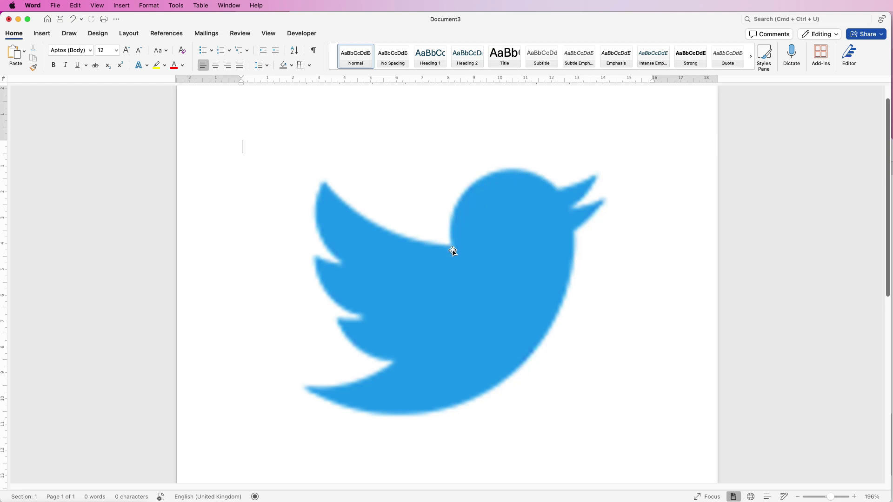
Step: Draw a 4.45 cm oval circle over the bird's head
{"action": "left_click", "coordinate": [43, 34]}
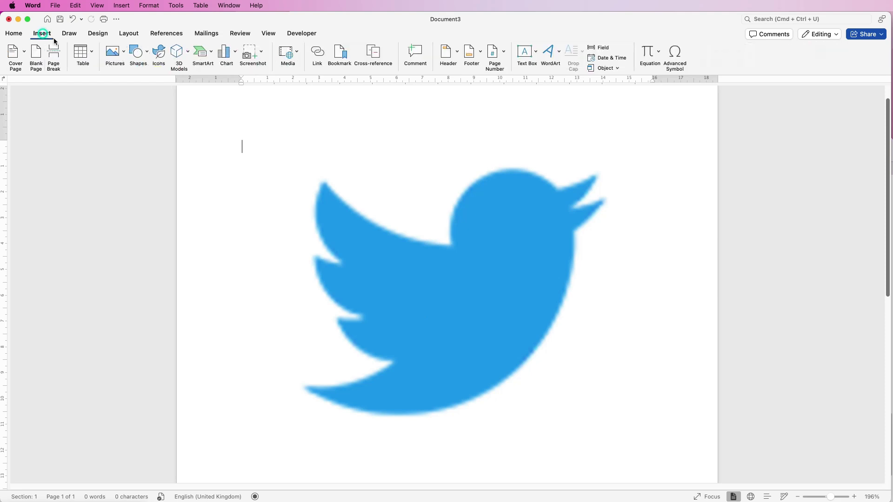
{"action": "left_click", "coordinate": [148, 55]}
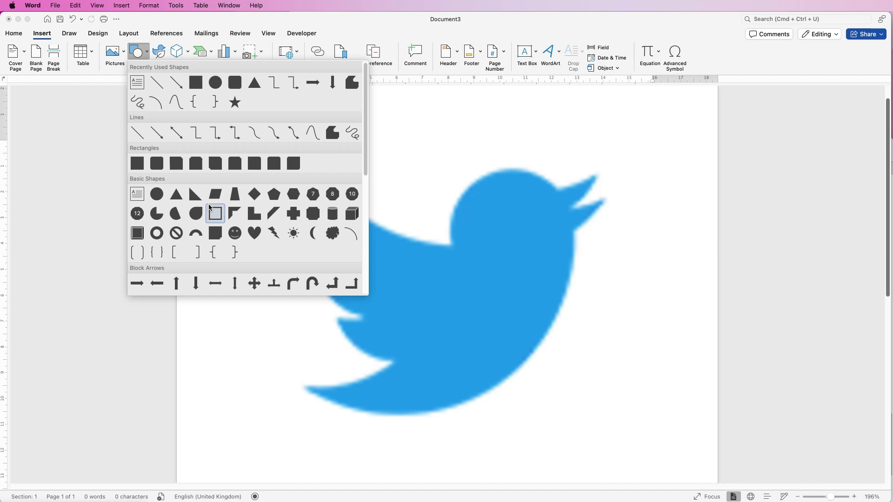
{"action": "left_click", "coordinate": [156, 195]}
{"action": "left_click_drag", "start_coordinate": [474, 185], "coordinate": [587, 303]}
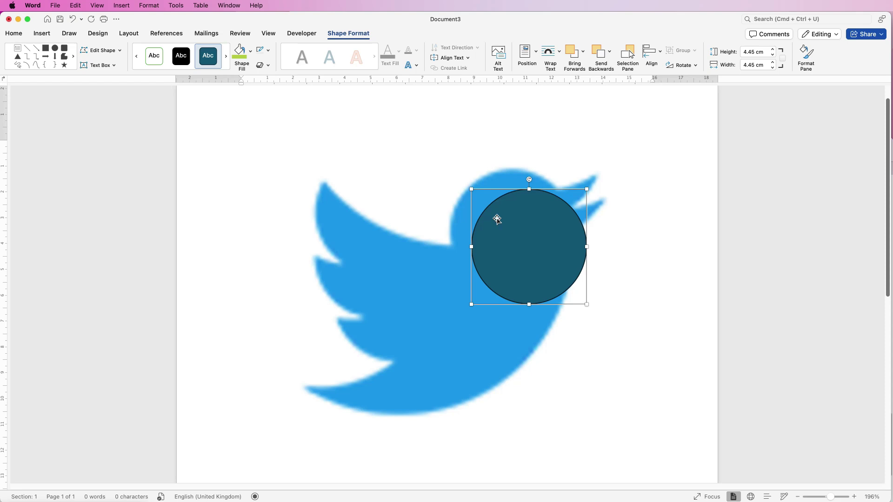
Step: Remove the circle's outline and shift it up-left over the head
{"action": "left_click", "coordinate": [269, 51]}
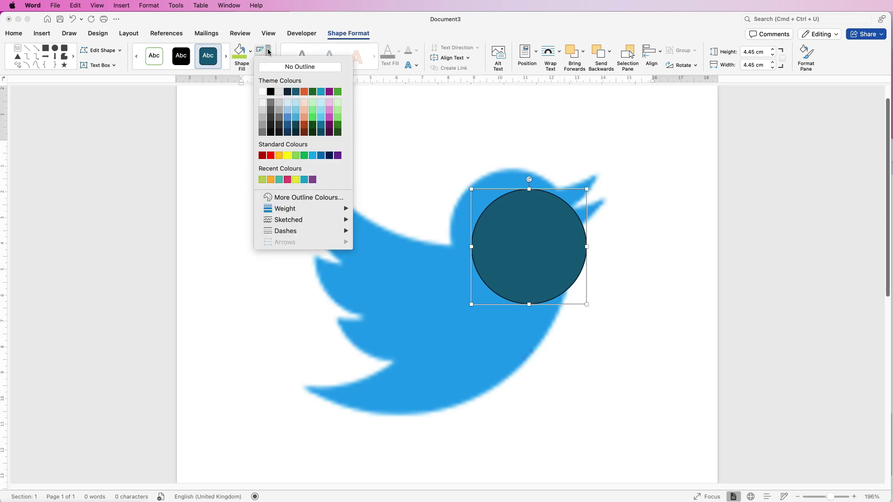
{"action": "left_click", "coordinate": [271, 69]}
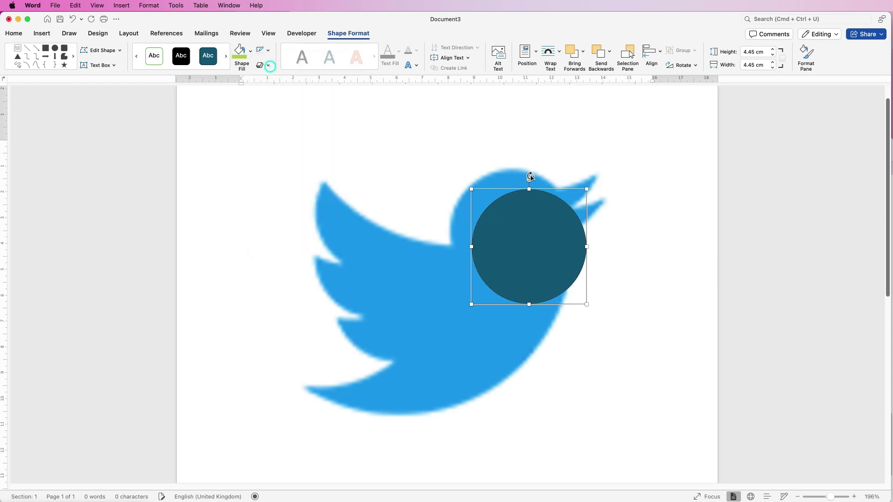
{"action": "left_click_drag", "start_coordinate": [523, 241], "coordinate": [506, 216]}
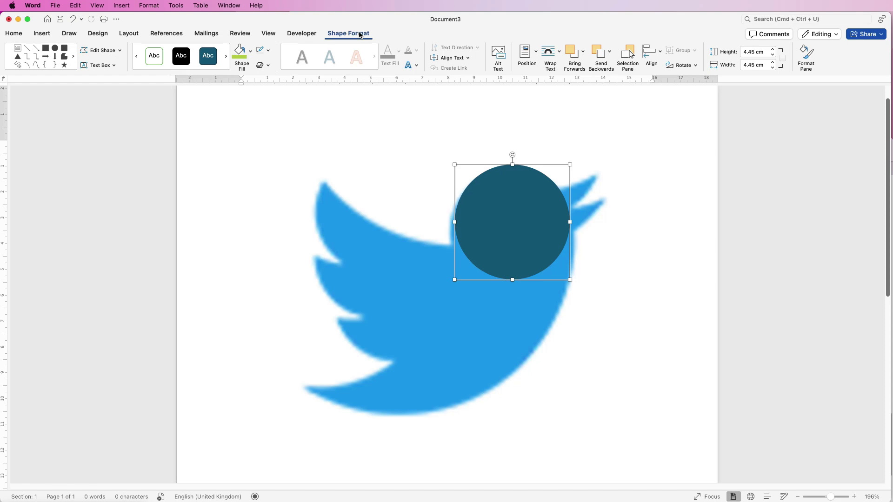
Step: Turn on Edit Points for the circle and zoom in to 323%
{"action": "left_click", "coordinate": [119, 52]}
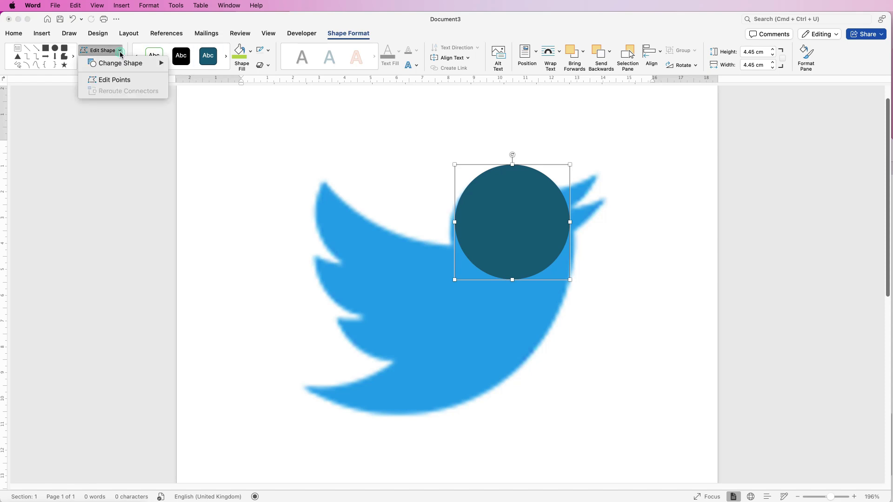
{"action": "left_click", "coordinate": [115, 81]}
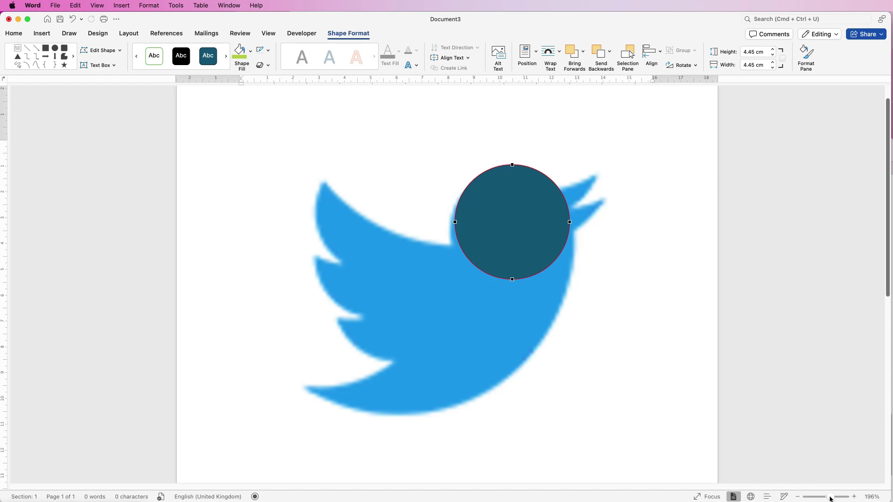
{"action": "left_click_drag", "start_coordinate": [832, 498], "coordinate": [836, 498]}
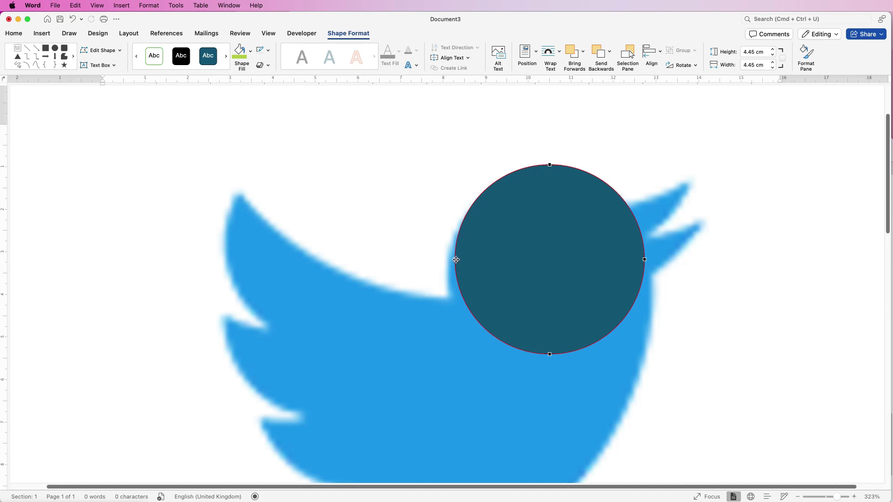
Step: Pull the left vertex outward and stretch its curve handles, widening the shape to 4.64 cm
{"action": "left_click_drag", "start_coordinate": [455, 259], "coordinate": [447, 265]}
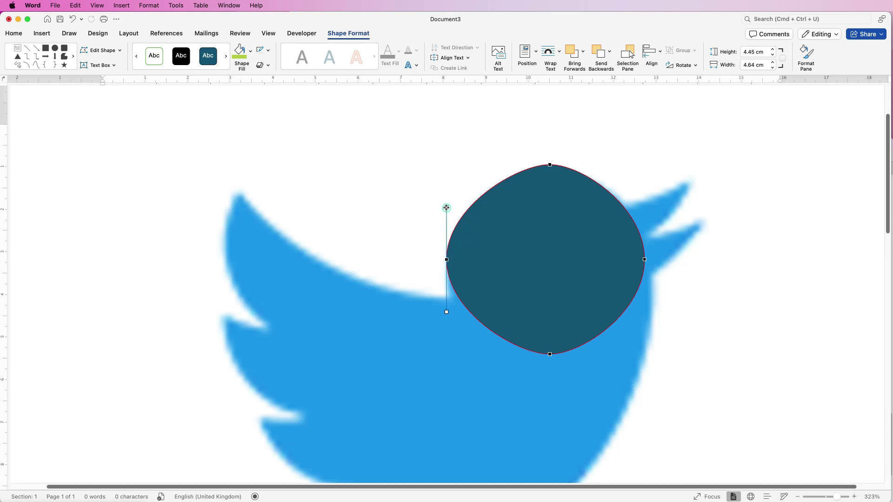
{"action": "left_click_drag", "start_coordinate": [446, 208], "coordinate": [501, 249]}
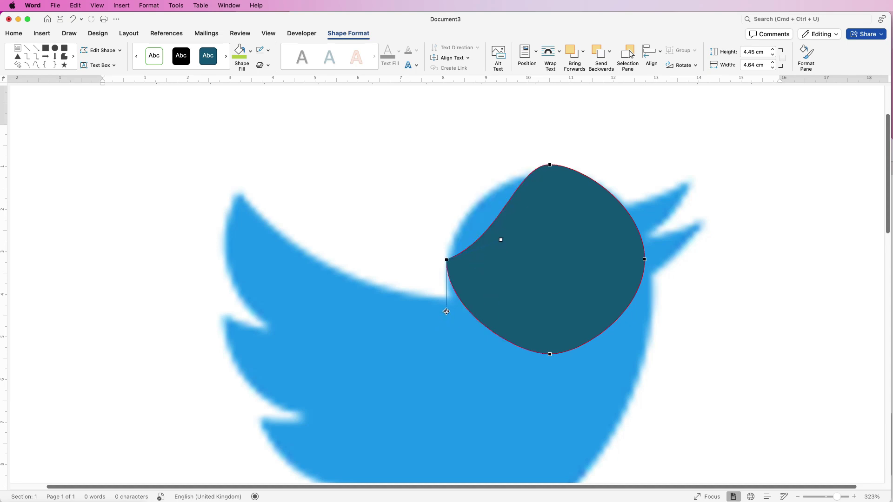
{"action": "left_click_drag", "start_coordinate": [447, 312], "coordinate": [446, 351]}
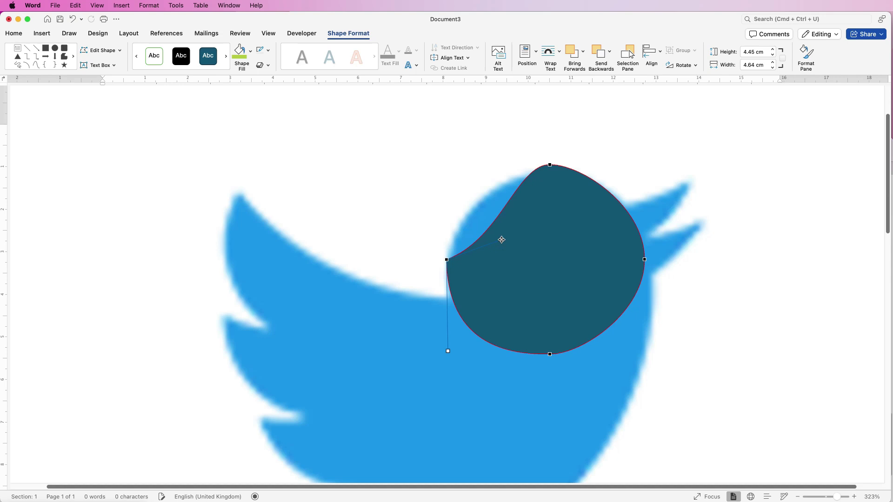
{"action": "left_click_drag", "start_coordinate": [500, 239], "coordinate": [447, 195]}
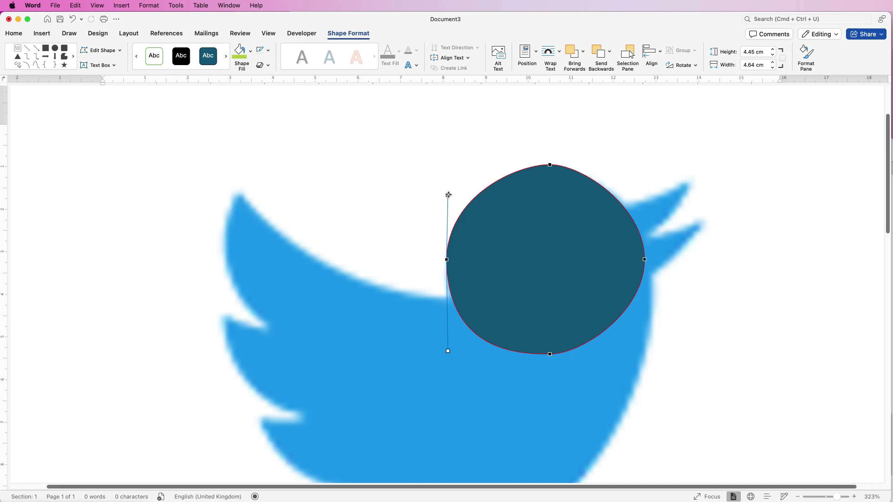
Step: Replace the left vertex with a lower new point and round the upper-left edge
{"action": "mouse_move", "coordinate": [447, 194]}
{"action": "left_mouse_down"}
{"action": "mouse_move", "coordinate": [434, 189]}
{"action": "mouse_move", "coordinate": [472, 185]}
{"action": "mouse_move", "coordinate": [504, 231]}
{"action": "mouse_move", "coordinate": [504, 261]}
{"action": "mouse_move", "coordinate": [480, 195]}
{"action": "mouse_move", "coordinate": [447, 190]}
{"action": "left_mouse_up"}
{"action": "key", "text": "super+z"}
{"action": "key", "text": "BackSpace"}
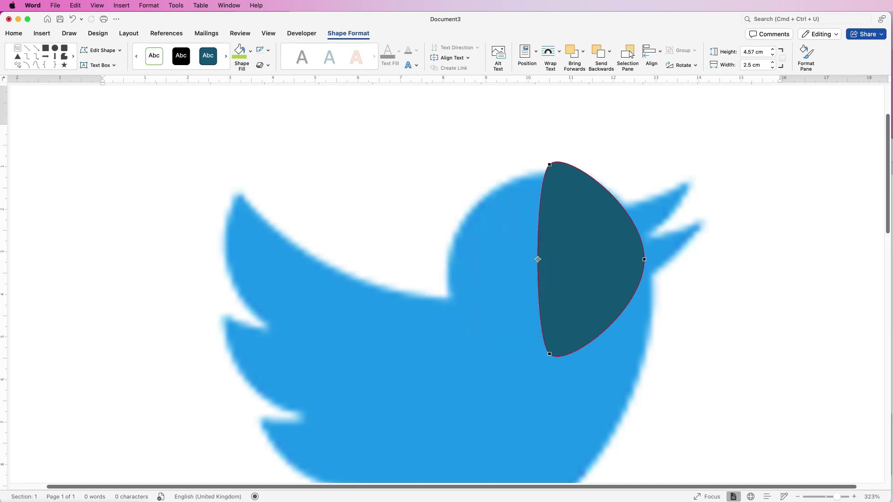
{"action": "left_click_drag", "start_coordinate": [538, 263], "coordinate": [446, 273]}
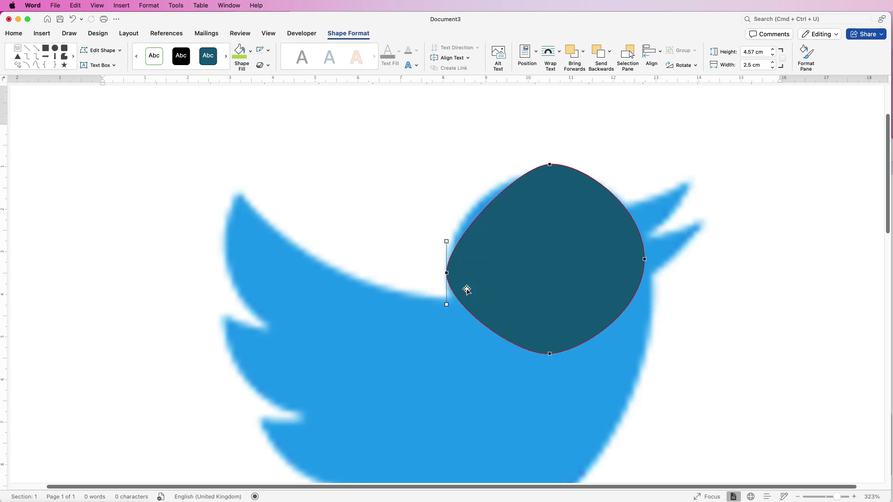
{"action": "left_click_drag", "start_coordinate": [446, 240], "coordinate": [444, 209]}
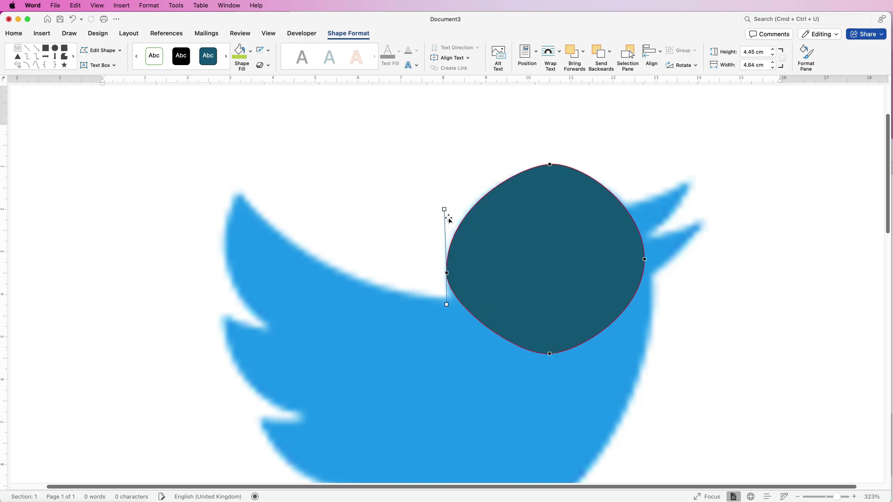
Step: Deselect, reselect the shape and switch Edit Points back on
{"action": "left_click", "coordinate": [445, 304]}
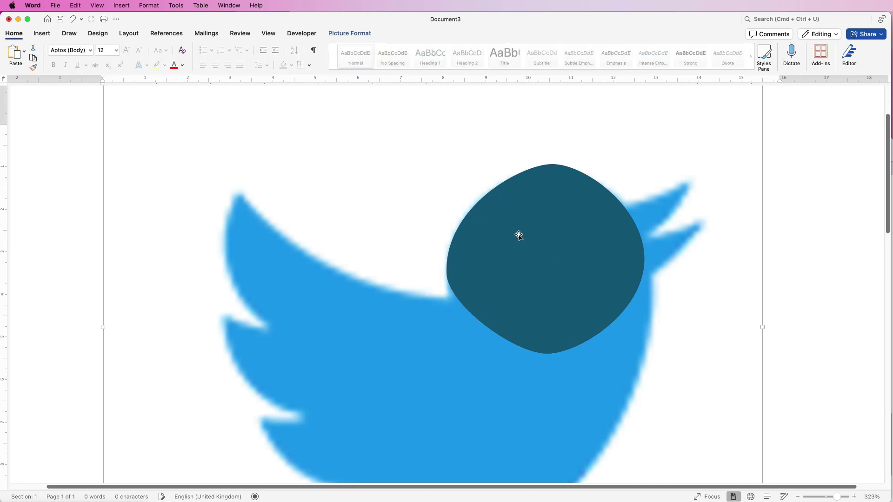
{"action": "left_click", "coordinate": [544, 236]}
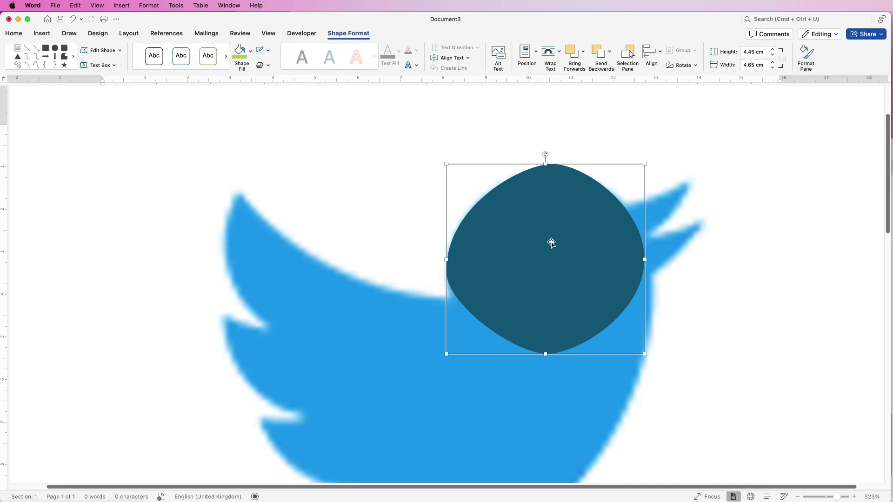
{"action": "left_click", "coordinate": [119, 51]}
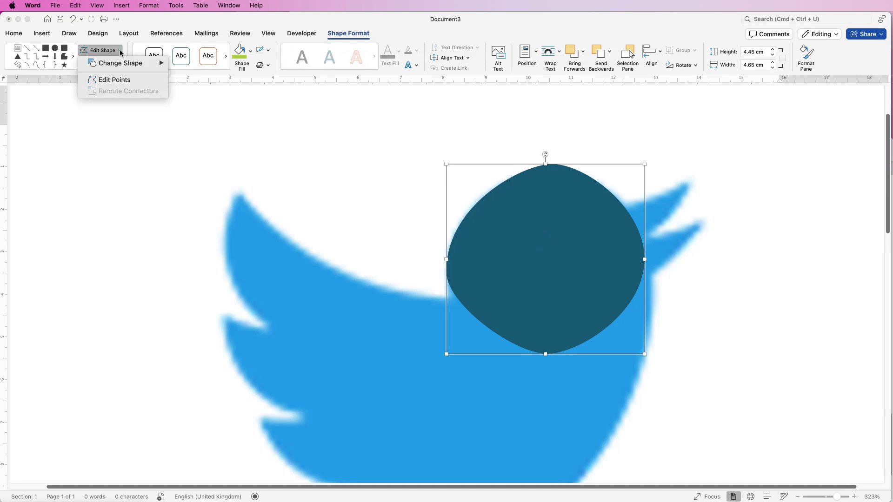
{"action": "left_click", "coordinate": [114, 80]}
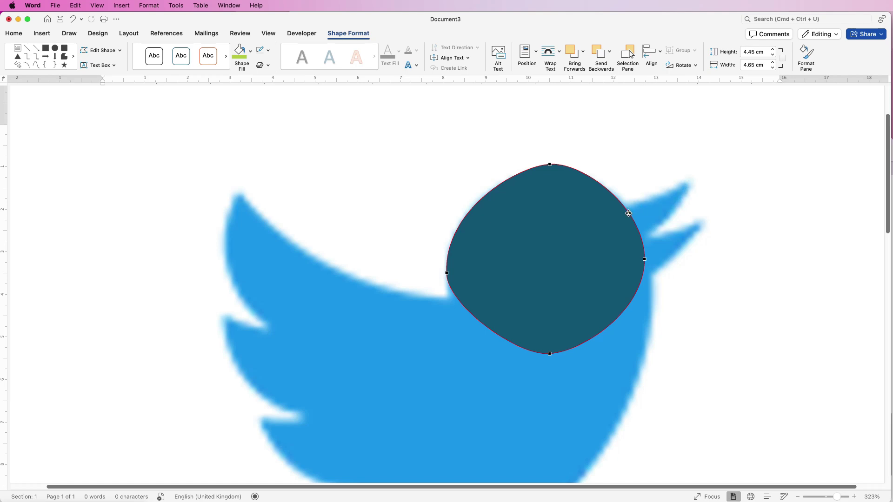
Step: Drag the upper-right curves out into a two-pointed beak, widening the shape to 5.93 cm
{"action": "left_click_drag", "start_coordinate": [628, 213], "coordinate": [690, 187]}
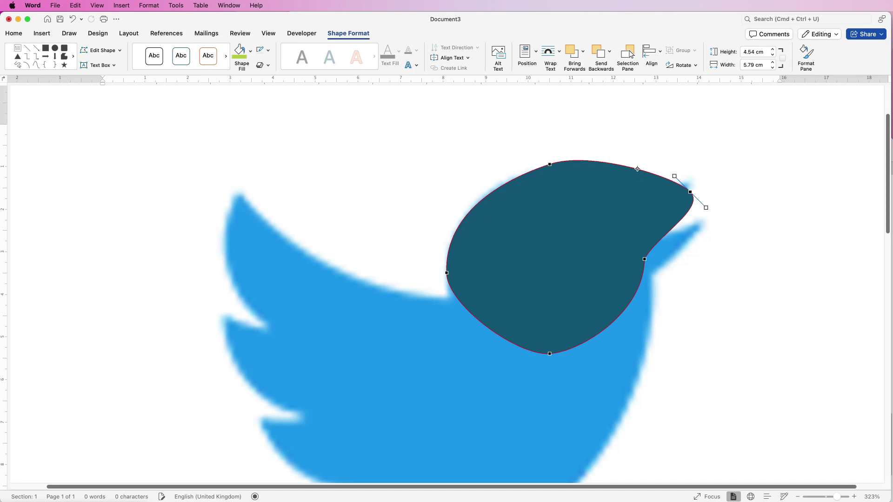
{"action": "left_click_drag", "start_coordinate": [639, 171], "coordinate": [696, 224]}
{"action": "left_click_drag", "start_coordinate": [644, 258], "coordinate": [654, 273]}
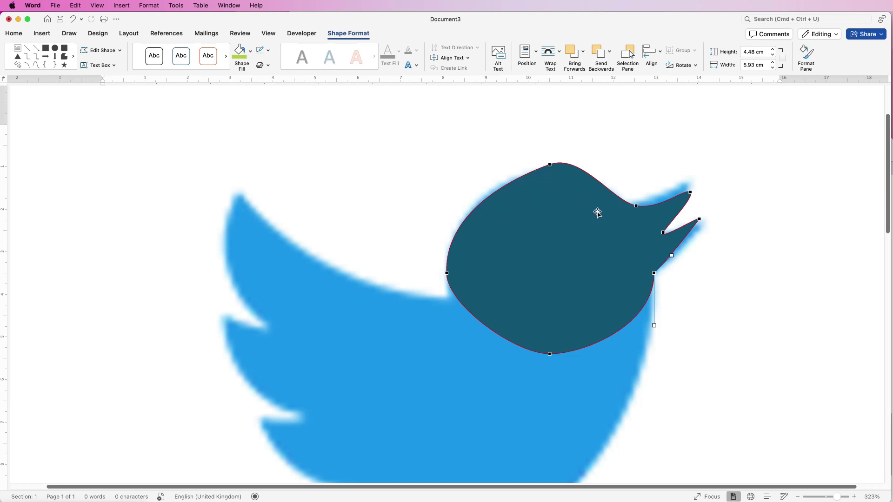
Step: Adjust the beak-base, lower beak tip and under-beak points to match the logo
{"action": "mouse_move", "coordinate": [636, 206]}
{"action": "left_mouse_down"}
{"action": "mouse_move", "coordinate": [628, 200]}
{"action": "mouse_move", "coordinate": [626, 219]}
{"action": "left_mouse_up"}
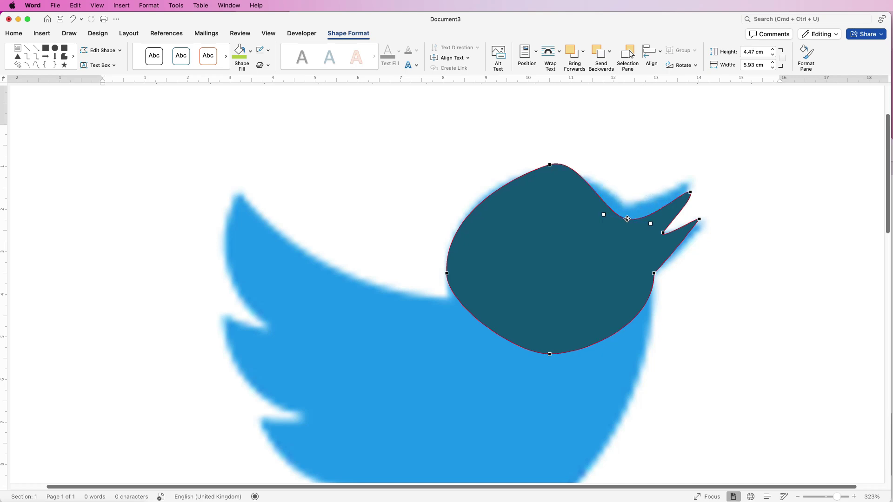
{"action": "left_click_drag", "start_coordinate": [627, 217], "coordinate": [603, 197]}
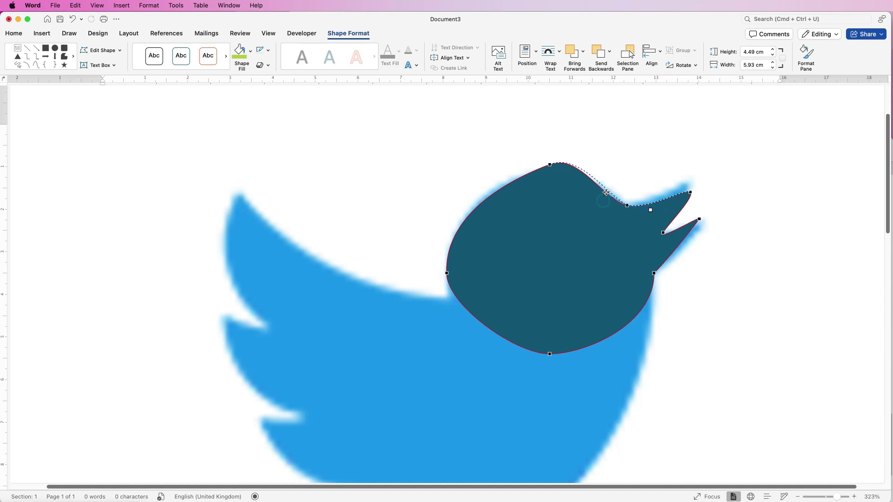
{"action": "left_click_drag", "start_coordinate": [606, 192], "coordinate": [702, 224]}
{"action": "left_click", "coordinate": [699, 220]}
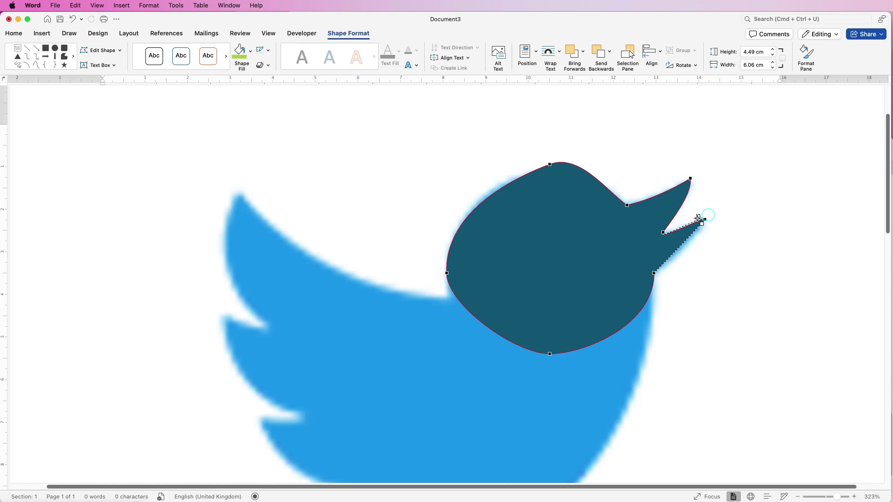
{"action": "left_click", "coordinate": [702, 223]}
{"action": "left_click_drag", "start_coordinate": [702, 226], "coordinate": [677, 229]}
{"action": "left_click", "coordinate": [653, 274]}
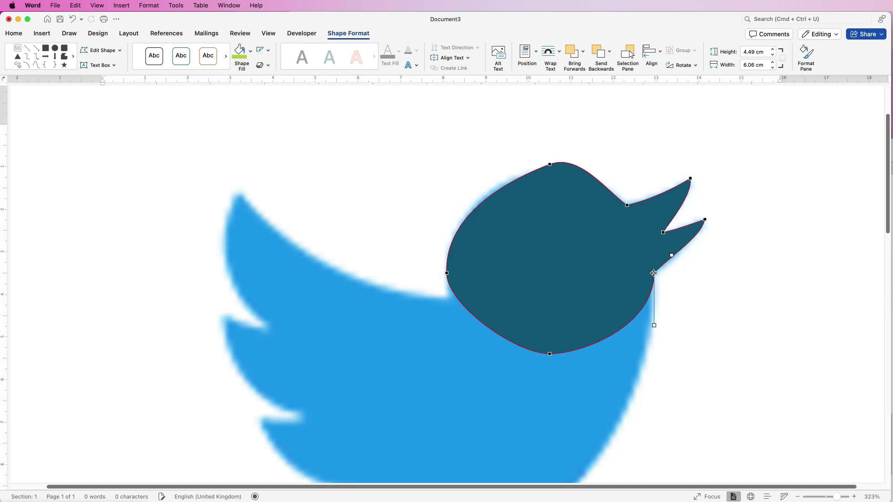
{"action": "left_click_drag", "start_coordinate": [654, 274], "coordinate": [653, 276]}
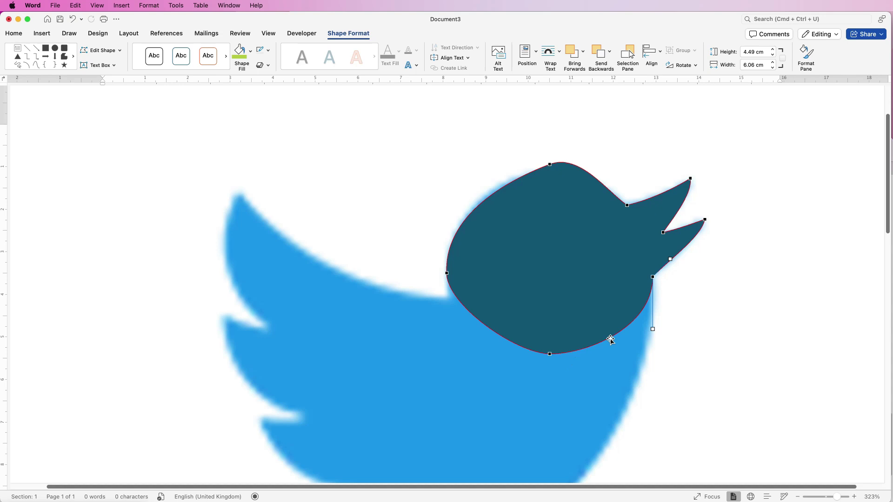
Step: Bulge the chest outward and extend new points down to the tail tip at lower left
{"action": "left_click_drag", "start_coordinate": [610, 340], "coordinate": [634, 378]}
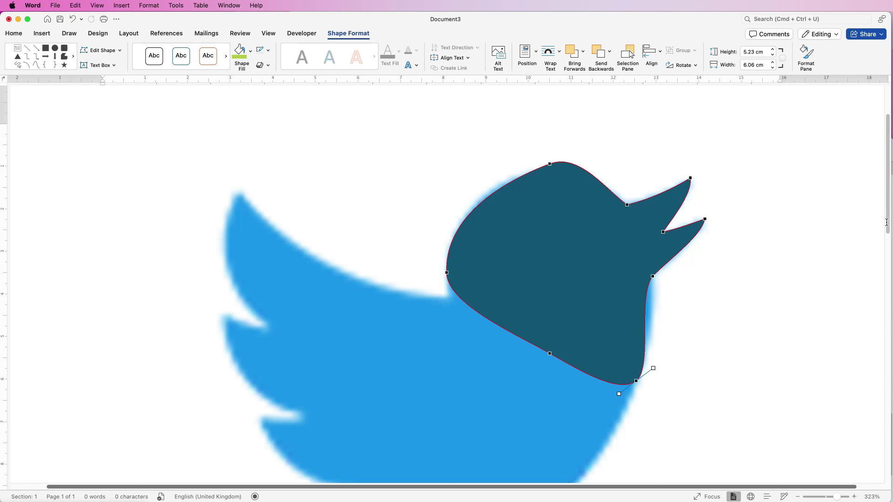
{"action": "left_click_drag", "start_coordinate": [886, 214], "coordinate": [886, 259]}
{"action": "left_click_drag", "start_coordinate": [549, 212], "coordinate": [410, 429]}
{"action": "left_click_drag", "start_coordinate": [369, 390], "coordinate": [212, 388]}
{"action": "left_click_drag", "start_coordinate": [283, 301], "coordinate": [358, 349]}
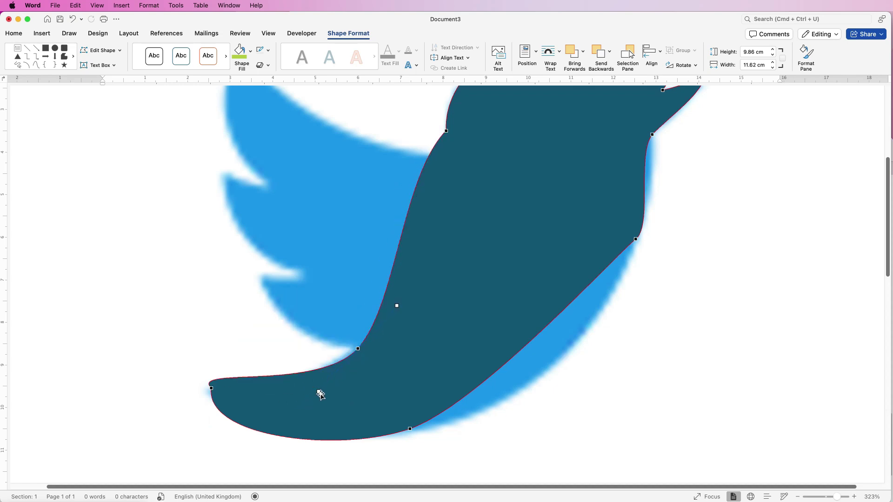
Step: Nudge the tail tip left and smooth the belly curve beneath it
{"action": "left_click", "coordinate": [212, 389]}
{"action": "left_click_drag", "start_coordinate": [212, 389], "coordinate": [205, 388]}
{"action": "left_click_drag", "start_coordinate": [196, 438], "coordinate": [250, 424]}
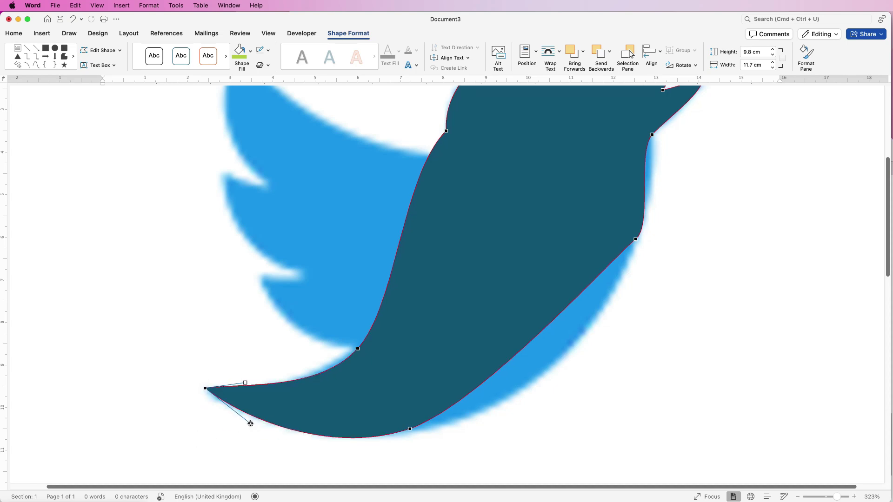
{"action": "left_click_drag", "start_coordinate": [409, 429], "coordinate": [483, 414]}
{"action": "left_click", "coordinate": [205, 388]}
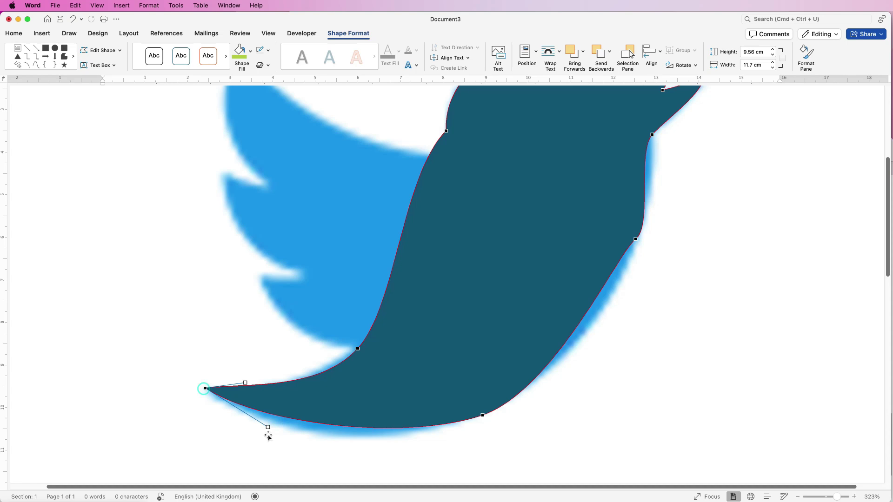
{"action": "left_click_drag", "start_coordinate": [268, 427], "coordinate": [299, 453]}
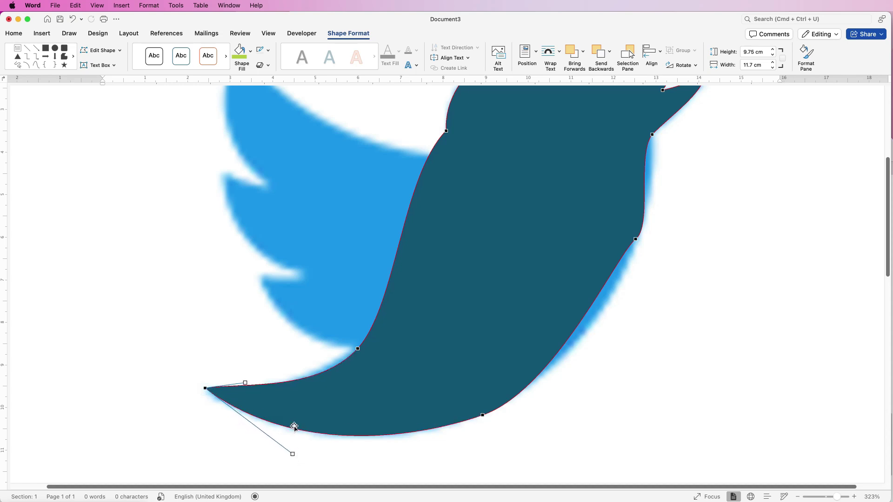
Step: Raise the right belly point and bend its handles to follow the chest curve
{"action": "left_click", "coordinate": [635, 239]}
{"action": "left_click_drag", "start_coordinate": [620, 251], "coordinate": [630, 279]}
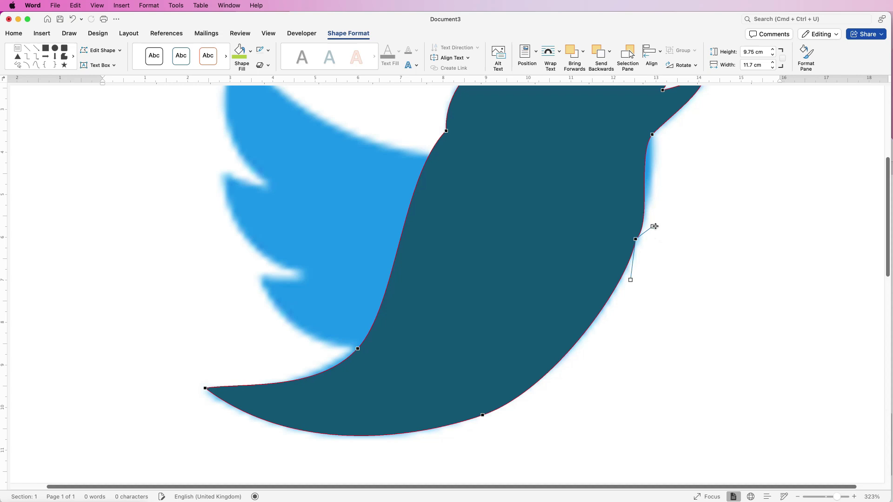
{"action": "left_click_drag", "start_coordinate": [654, 226], "coordinate": [653, 159]}
{"action": "left_click_drag", "start_coordinate": [641, 239], "coordinate": [650, 225]}
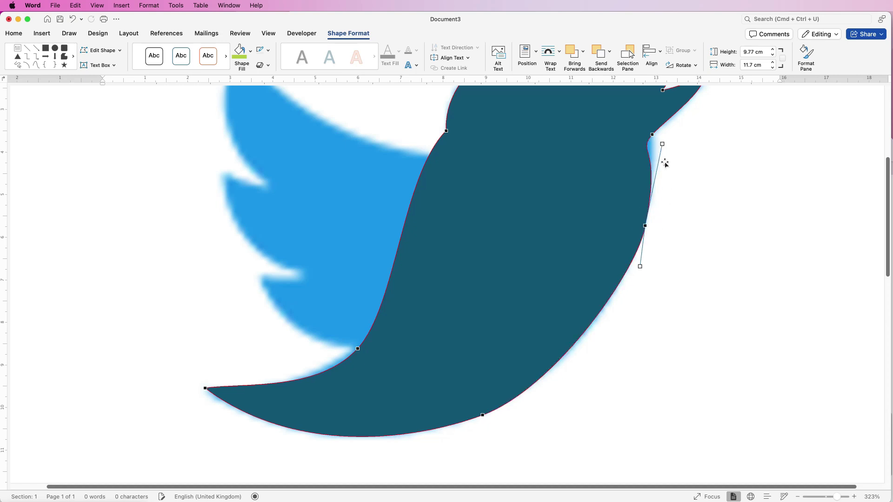
{"action": "left_click_drag", "start_coordinate": [662, 144], "coordinate": [655, 165]}
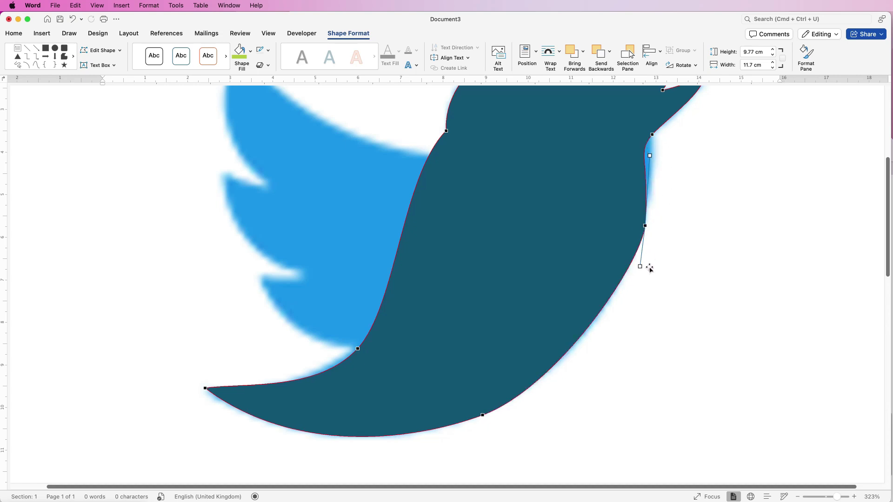
{"action": "left_click_drag", "start_coordinate": [639, 268], "coordinate": [643, 269]}
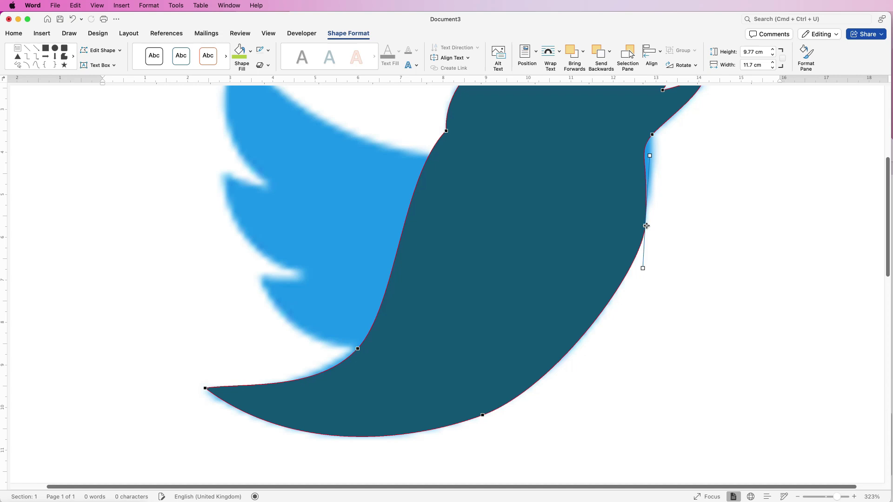
{"action": "left_click_drag", "start_coordinate": [646, 226], "coordinate": [645, 212]}
{"action": "left_click_drag", "start_coordinate": [650, 143], "coordinate": [661, 147]}
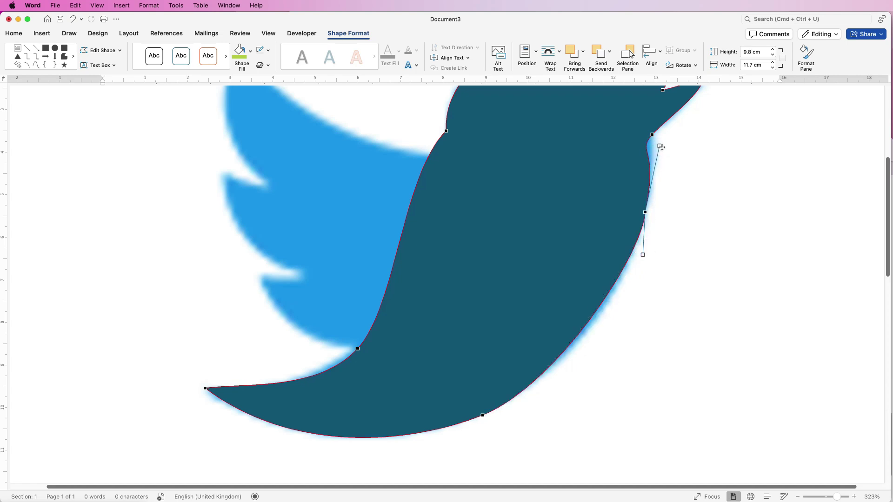
{"action": "left_click_drag", "start_coordinate": [643, 256], "coordinate": [639, 272]}
{"action": "left_click_drag", "start_coordinate": [660, 146], "coordinate": [653, 142]}
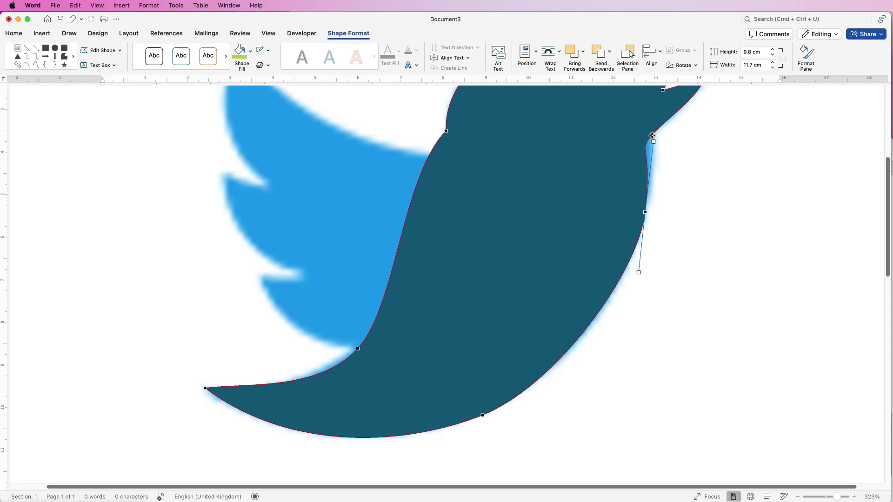
Step: Fine-tune the neck and belly handles so the right edge hugs the logo at 9.8 × 11.7 cm
{"action": "left_click", "coordinate": [651, 135]}
{"action": "left_click_drag", "start_coordinate": [636, 154], "coordinate": [654, 161]}
{"action": "left_click", "coordinate": [645, 213]}
{"action": "left_click_drag", "start_coordinate": [654, 142], "coordinate": [660, 142]}
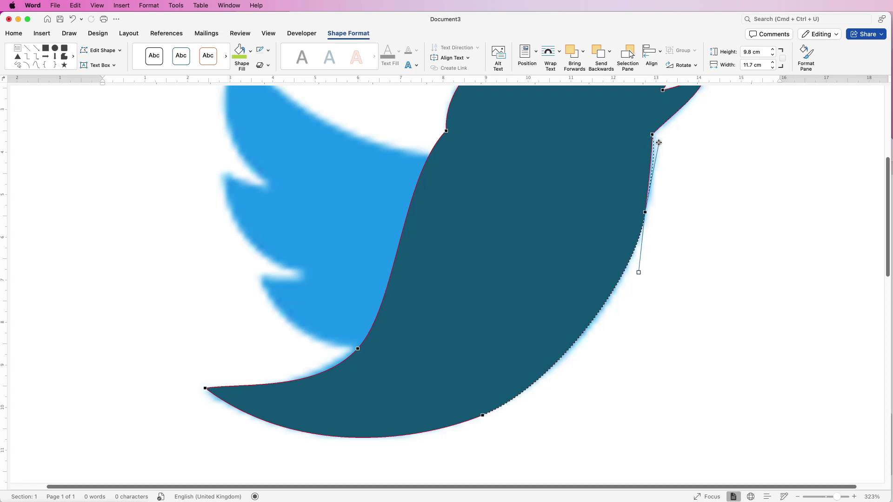
{"action": "left_click_drag", "start_coordinate": [639, 272], "coordinate": [632, 272]}
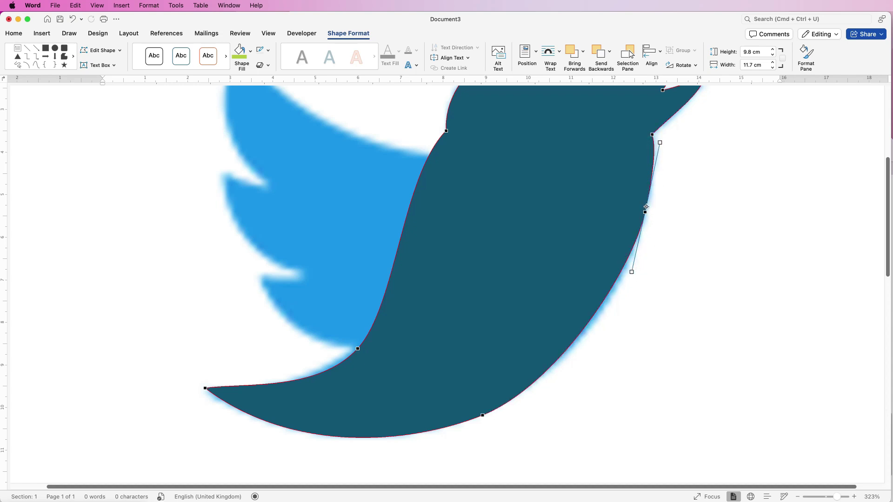
{"action": "left_click_drag", "start_coordinate": [644, 212], "coordinate": [645, 213]}
{"action": "left_click_drag", "start_coordinate": [385, 296], "coordinate": [392, 280]}
{"action": "key", "text": "super+space"}
Step: Zoom out, capture a screenshot around the bird, and zoom back in
{"action": "left_click_drag", "start_coordinate": [836, 499], "coordinate": [827, 497]}
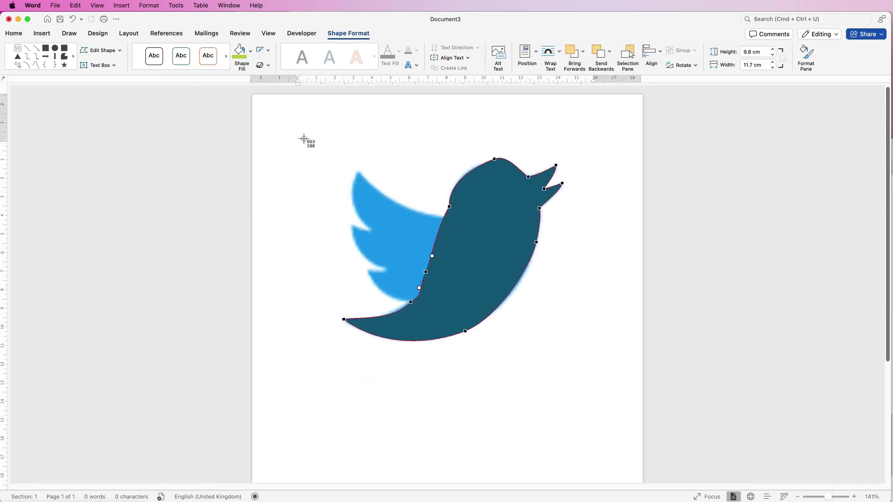
{"action": "left_click_drag", "start_coordinate": [306, 130], "coordinate": [580, 355]}
{"action": "left_click_drag", "start_coordinate": [829, 499], "coordinate": [834, 497]}
{"action": "scroll", "coordinate": [682, 333], "scroll_direction": "down", "scroll_amount": 3}
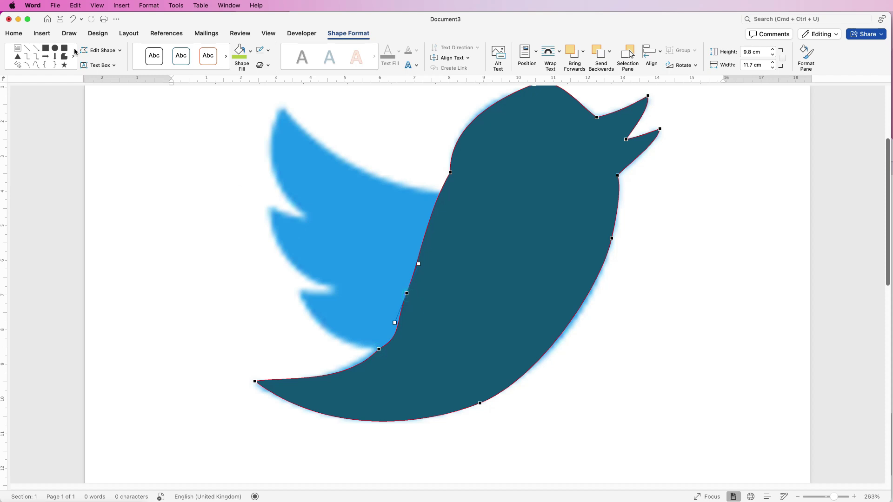
Step: Drag a back point out left over the lower wing, widening the shape to 11.71 cm
{"action": "left_click", "coordinate": [120, 51]}
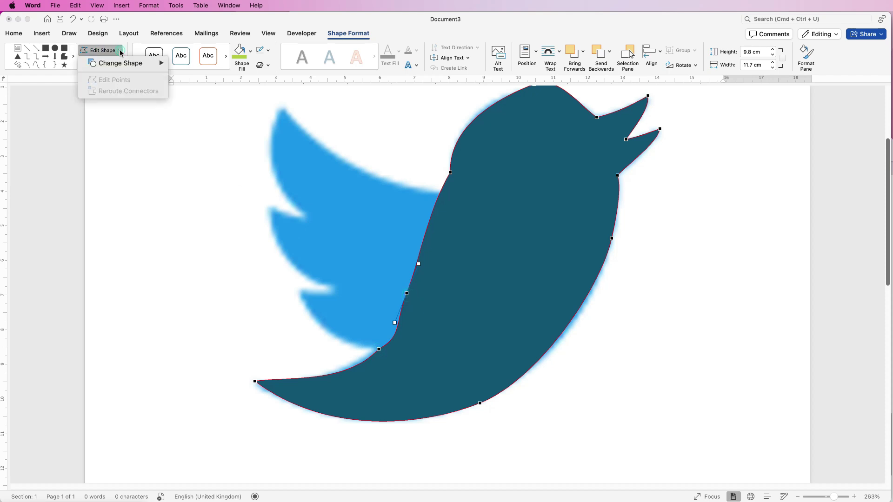
{"action": "left_click", "coordinate": [121, 52]}
{"action": "left_click_drag", "start_coordinate": [407, 293], "coordinate": [343, 374]}
{"action": "left_click_drag", "start_coordinate": [381, 349], "coordinate": [356, 348]}
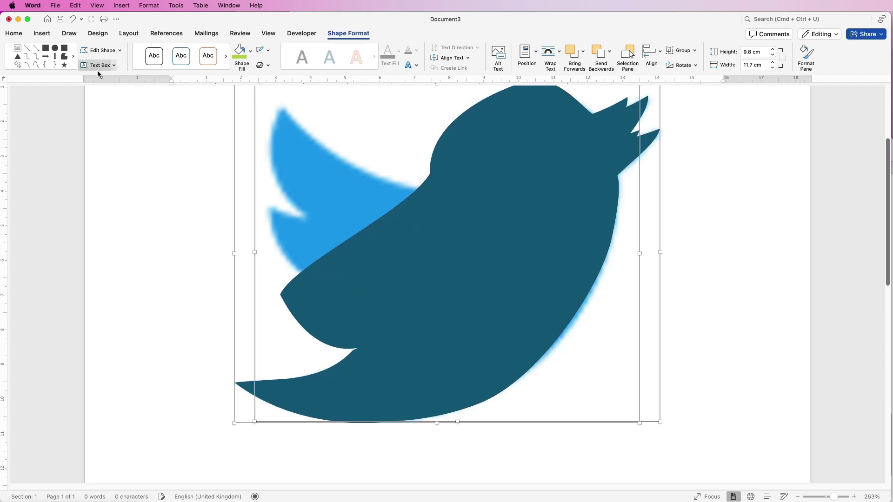
Step: Shift the shape slightly right to align with the logo and resume point editing at the tail notch
{"action": "left_click", "coordinate": [144, 110]}
{"action": "left_click_drag", "start_coordinate": [444, 267], "coordinate": [468, 270]}
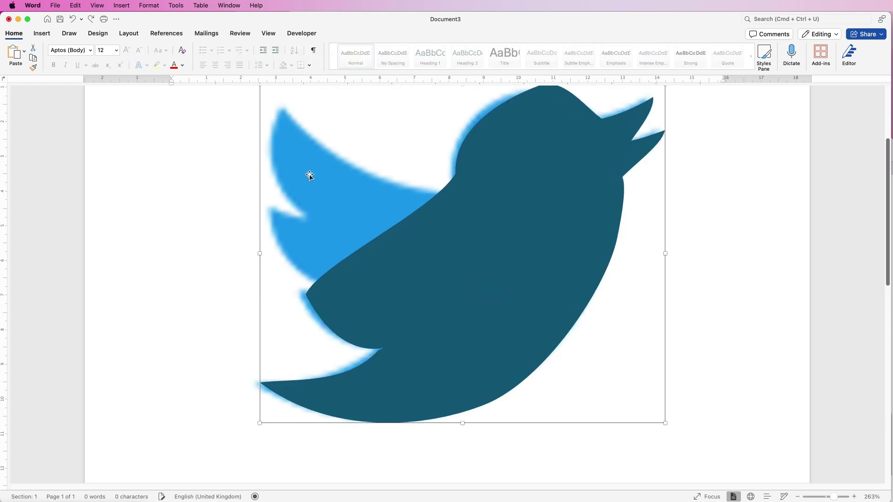
{"action": "left_click", "coordinate": [100, 50]}
{"action": "left_click", "coordinate": [102, 79]}
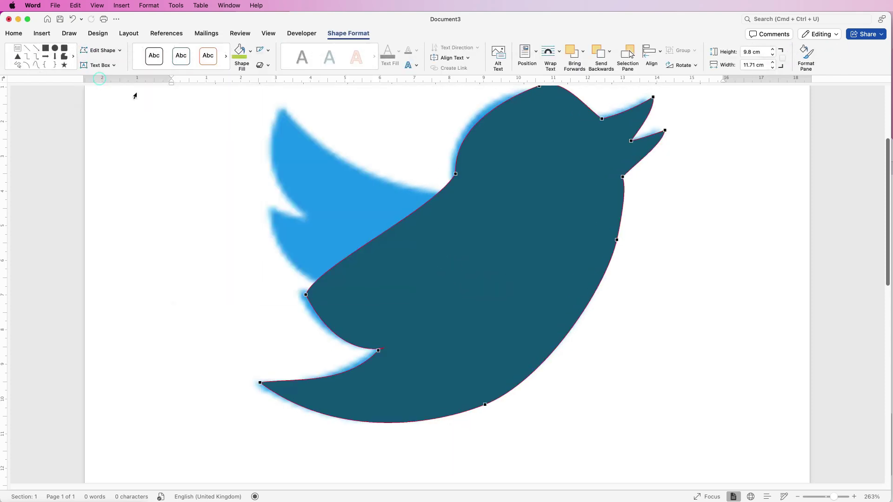
{"action": "left_click", "coordinate": [403, 338]}
Step: Shape the lower wing tip and tail notch, then pull a new back point toward the upper wing tip
{"action": "left_click", "coordinate": [307, 295]}
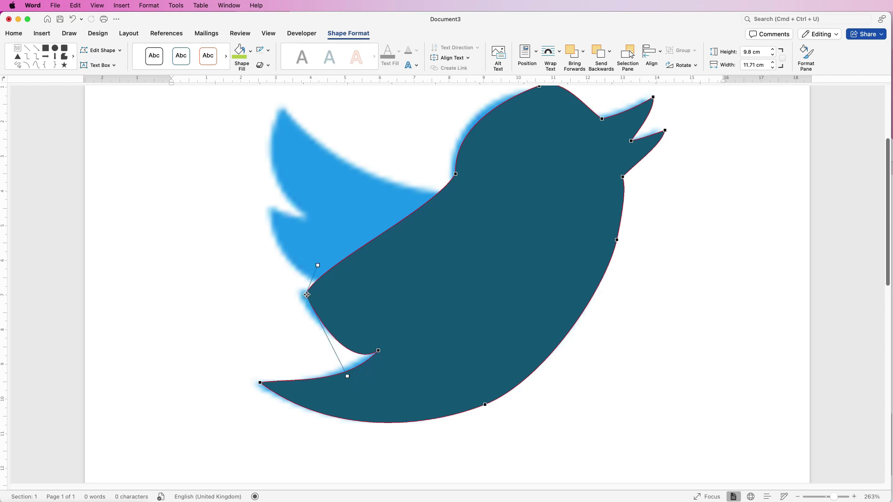
{"action": "left_click_drag", "start_coordinate": [306, 295], "coordinate": [299, 292]}
{"action": "left_click_drag", "start_coordinate": [341, 374], "coordinate": [310, 339]}
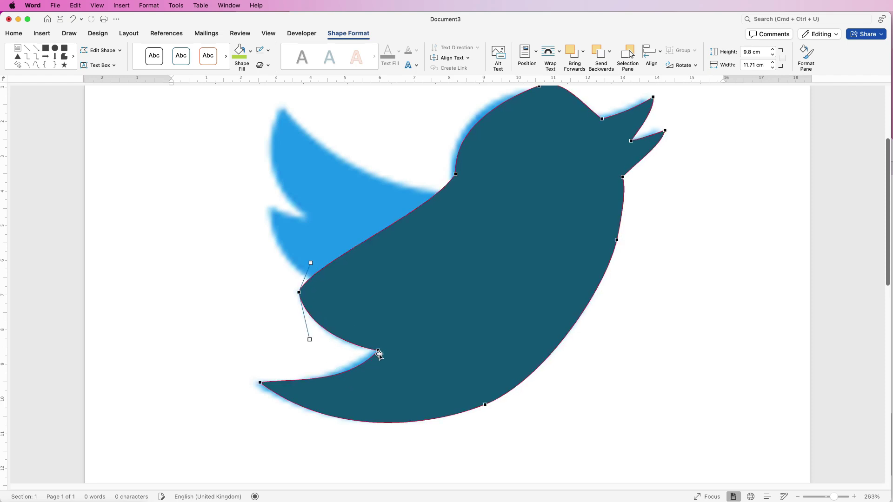
{"action": "left_click_drag", "start_coordinate": [379, 351], "coordinate": [376, 347]}
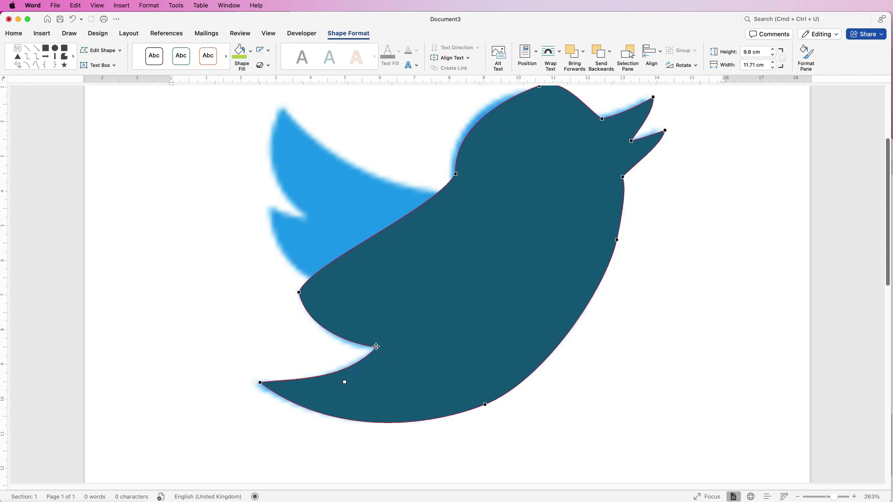
{"action": "left_click_drag", "start_coordinate": [335, 259], "coordinate": [319, 295]}
{"action": "left_click_drag", "start_coordinate": [358, 270], "coordinate": [288, 296]}
Step: Sharpen the upper-left wing tip, smooth the back curve, and reposition the shape over the logo
{"action": "left_click_drag", "start_coordinate": [343, 196], "coordinate": [347, 227]}
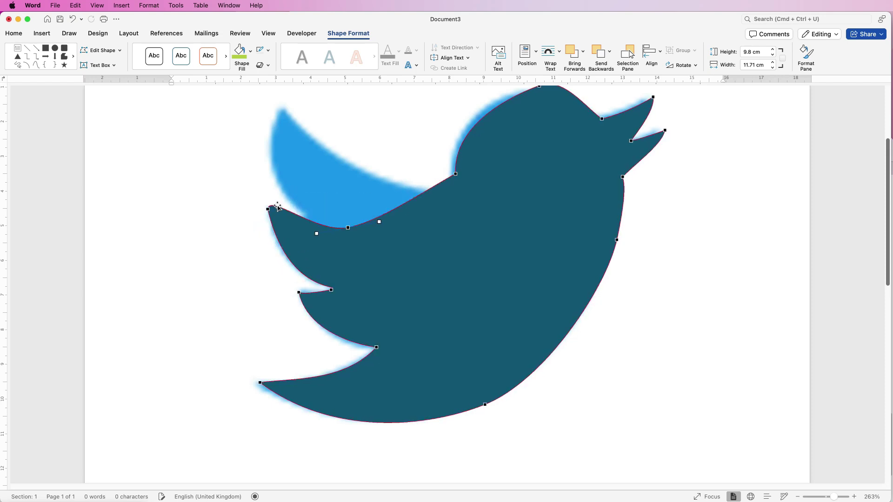
{"action": "left_click", "coordinate": [268, 209]}
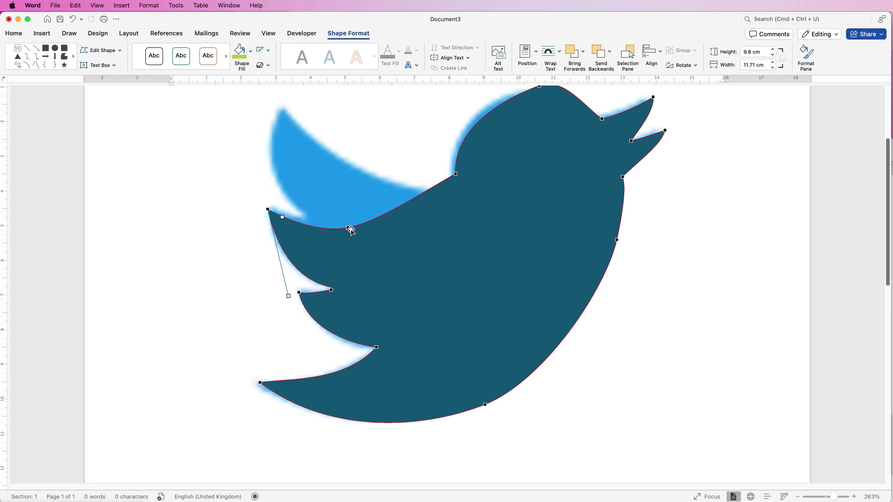
{"action": "left_click_drag", "start_coordinate": [348, 228], "coordinate": [303, 217]}
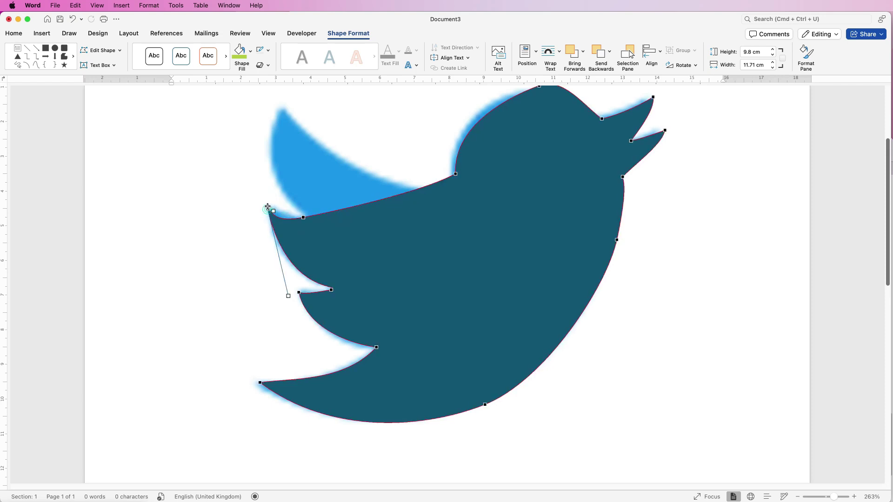
{"action": "left_click_drag", "start_coordinate": [268, 206], "coordinate": [270, 205]}
{"action": "left_click", "coordinate": [288, 295]}
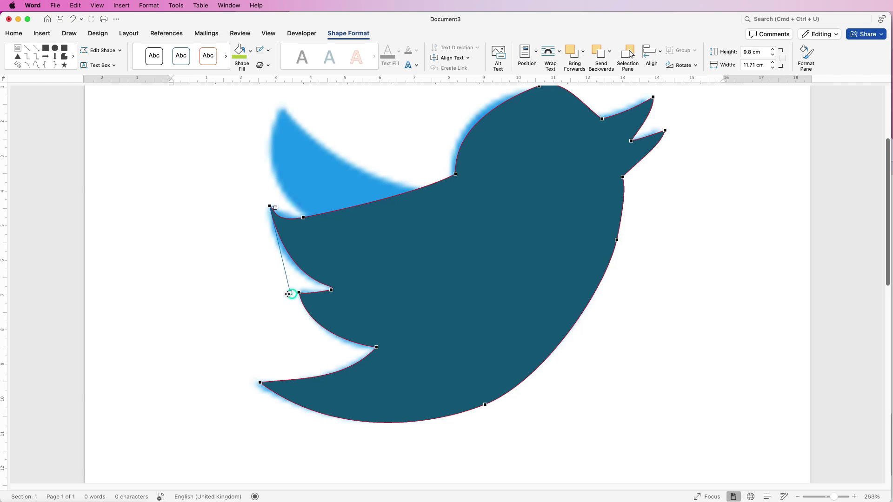
{"action": "left_click_drag", "start_coordinate": [288, 294], "coordinate": [274, 286]}
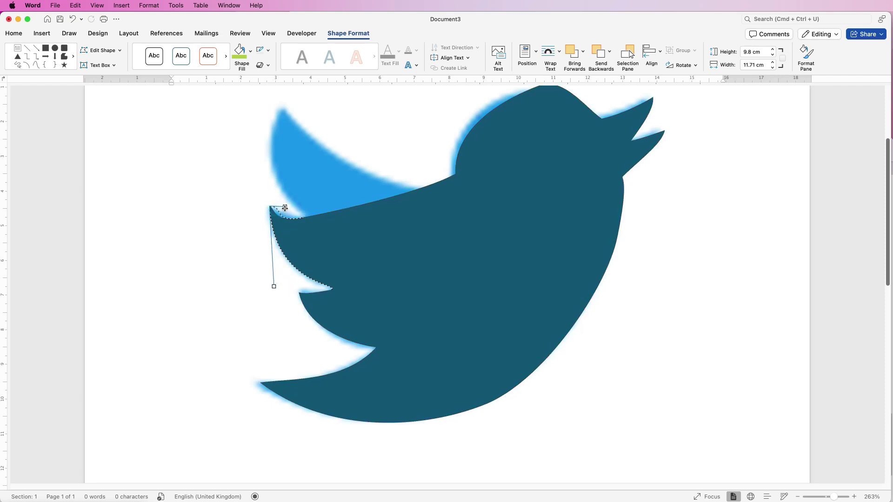
{"action": "left_click", "coordinate": [303, 217]}
{"action": "mouse_move", "coordinate": [292, 221]}
{"action": "left_mouse_down"}
{"action": "mouse_move", "coordinate": [303, 219]}
{"action": "mouse_move", "coordinate": [284, 225]}
{"action": "left_mouse_up"}
{"action": "left_click", "coordinate": [270, 207]}
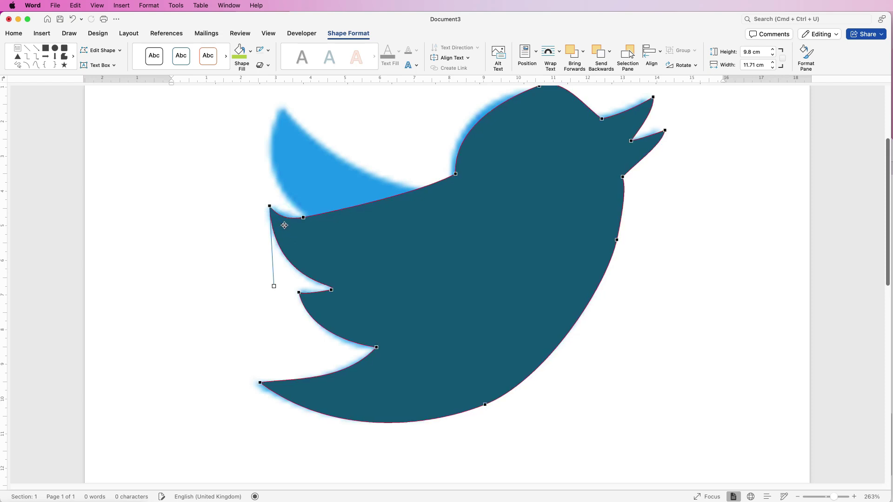
{"action": "left_click", "coordinate": [357, 205]}
{"action": "left_click_drag", "start_coordinate": [357, 205], "coordinate": [437, 259]}
Step: Zoom out and capture a screenshot of the area around the bird shape
{"action": "left_click", "coordinate": [106, 50]}
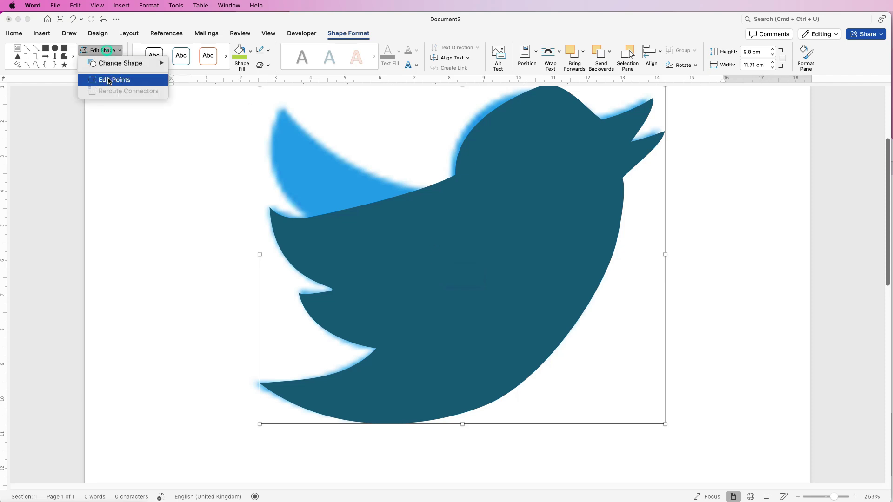
{"action": "key", "text": "super+space"}
{"action": "key", "text": "Escape"}
{"action": "left_click", "coordinate": [693, 184]}
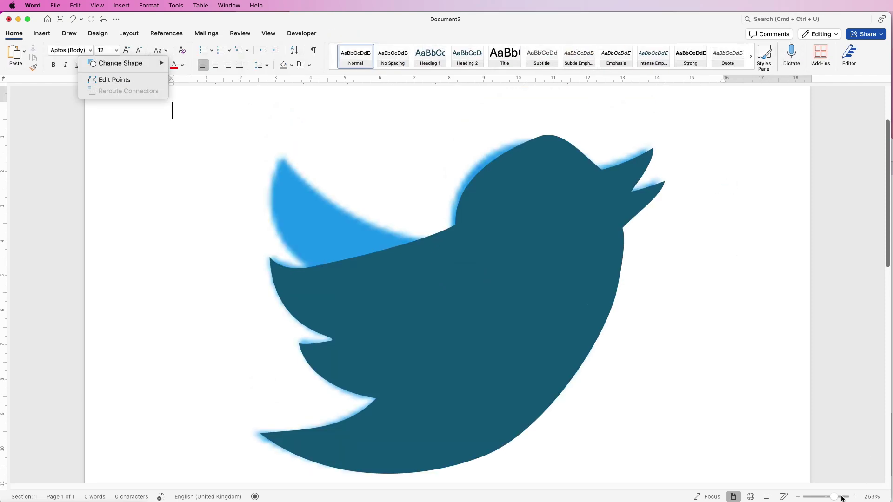
{"action": "left_click", "coordinate": [828, 497]}
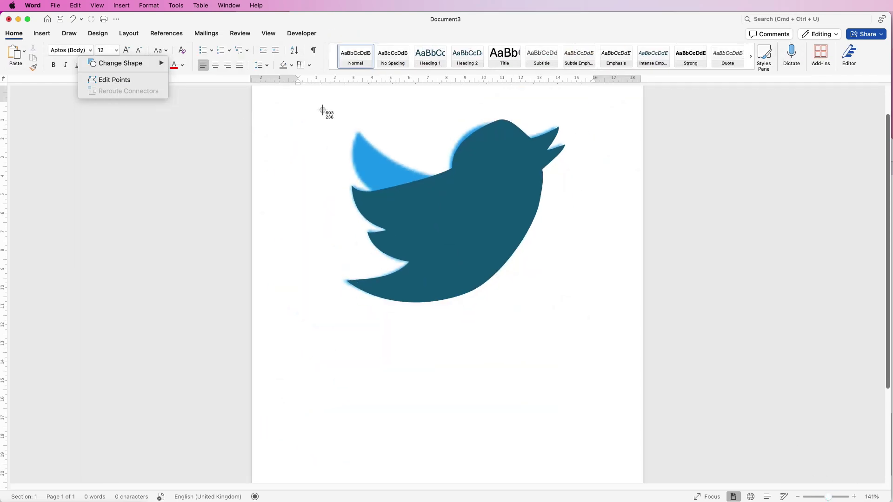
{"action": "left_click_drag", "start_coordinate": [329, 103], "coordinate": [576, 307]}
{"action": "left_click_drag", "start_coordinate": [827, 497], "coordinate": [834, 497]}
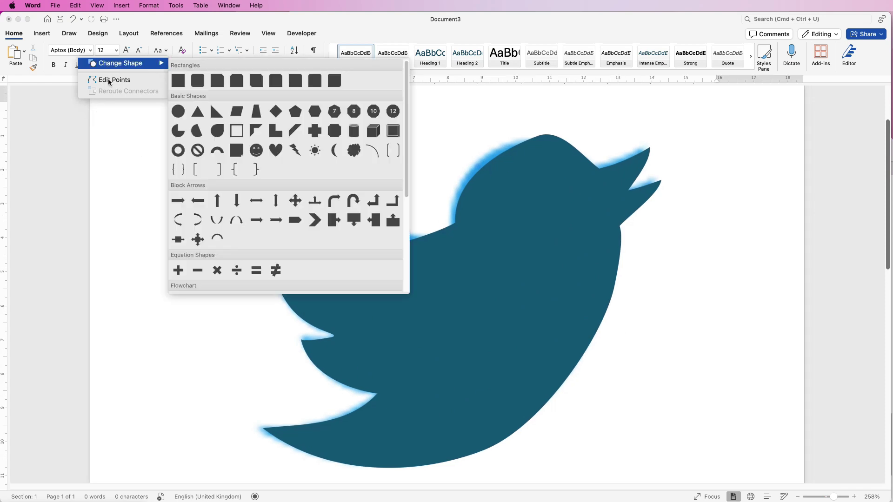
{"action": "key", "text": "Escape"}
Step: Edit the bird's points and pull a new point up to the raised wing tip
{"action": "left_click", "coordinate": [381, 279]}
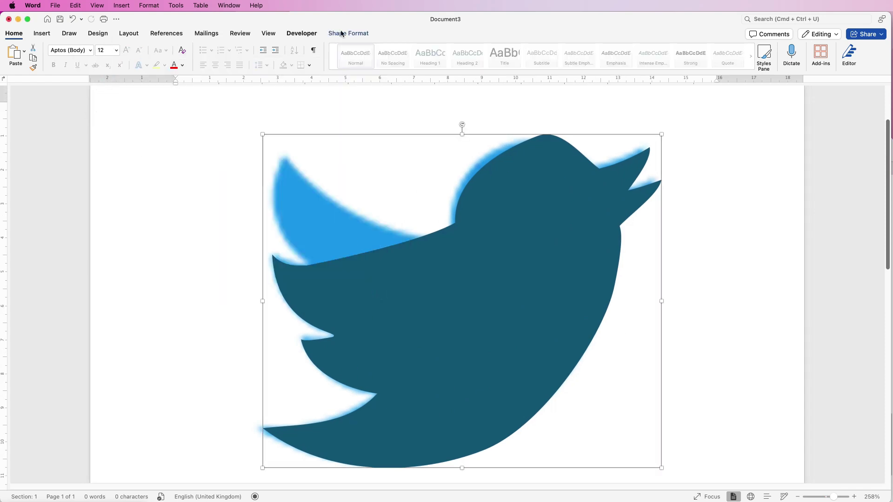
{"action": "left_click", "coordinate": [341, 34]}
{"action": "left_click", "coordinate": [101, 50]}
{"action": "left_click", "coordinate": [108, 79]}
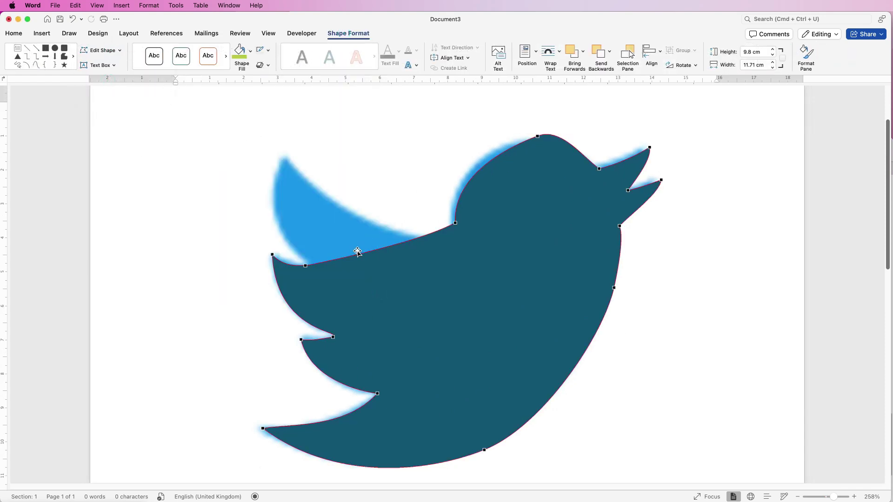
{"action": "left_click_drag", "start_coordinate": [361, 255], "coordinate": [252, 248]}
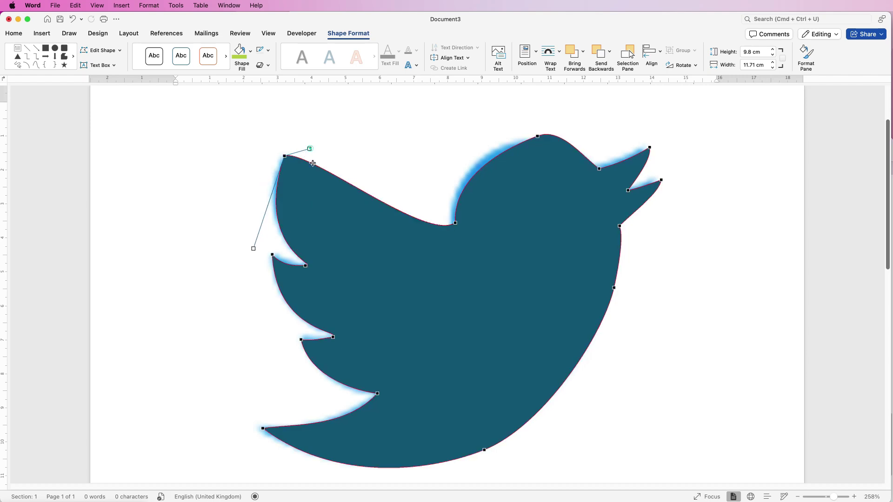
Step: Reshape the wing, back and head curves to follow the blurry logo
{"action": "left_click_drag", "start_coordinate": [313, 163], "coordinate": [308, 208]}
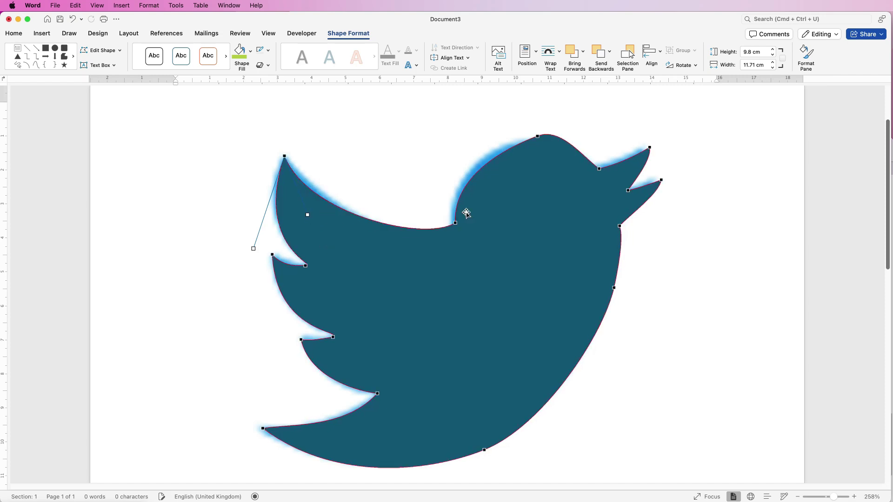
{"action": "left_click_drag", "start_coordinate": [455, 223], "coordinate": [436, 247]}
{"action": "left_click", "coordinate": [285, 156]}
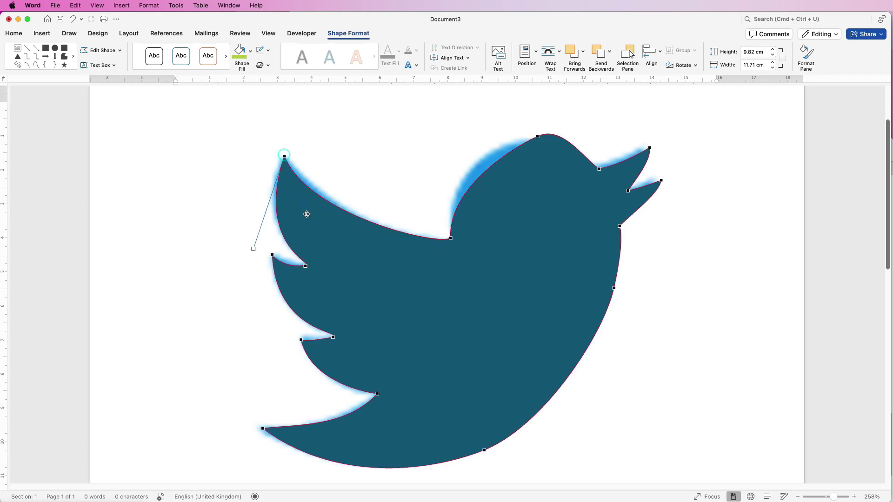
{"action": "left_click_drag", "start_coordinate": [307, 213], "coordinate": [294, 195]}
{"action": "left_click_drag", "start_coordinate": [538, 136], "coordinate": [551, 123]}
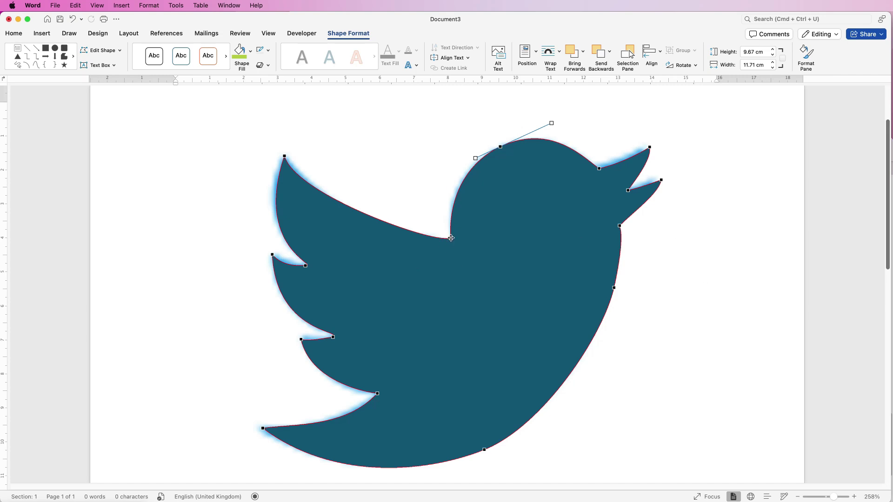
{"action": "left_click_drag", "start_coordinate": [447, 239], "coordinate": [399, 248]}
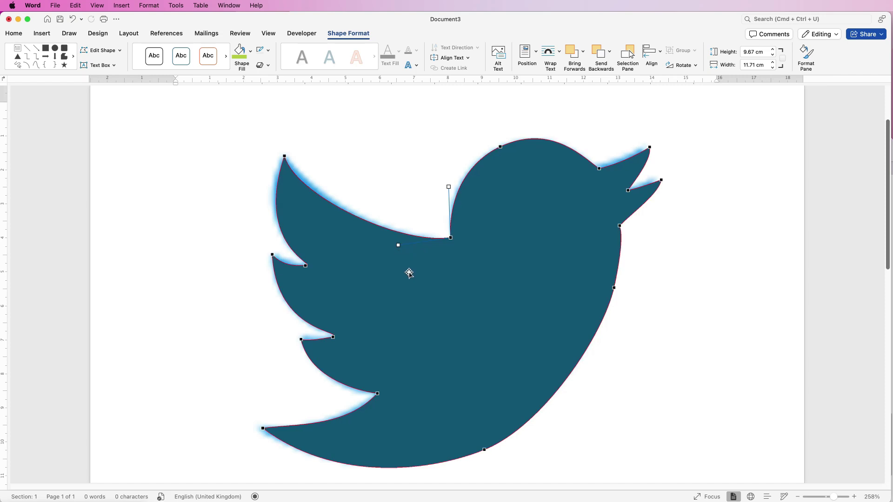
{"action": "left_click", "coordinate": [721, 298]}
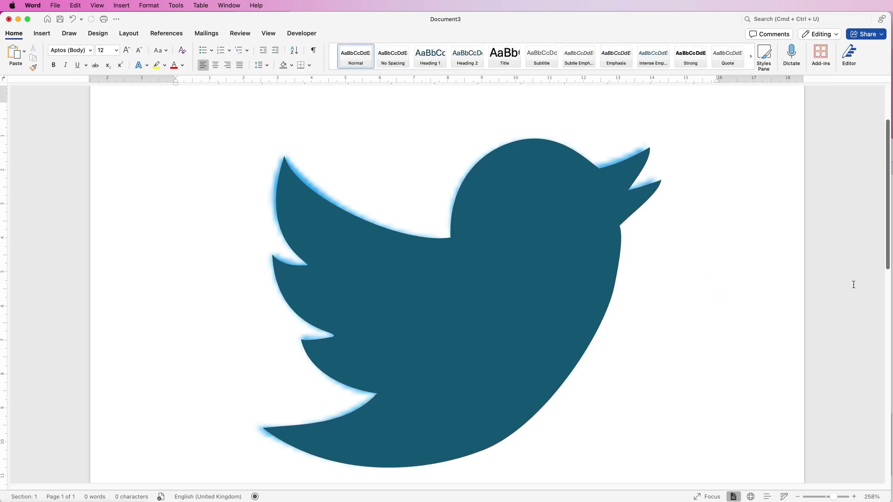
Step: Fill the traced bird with the pink swatch from Recent Colours, replacing the teal
{"action": "scroll", "coordinate": [888, 266], "scroll_direction": "down", "scroll_amount": 2}
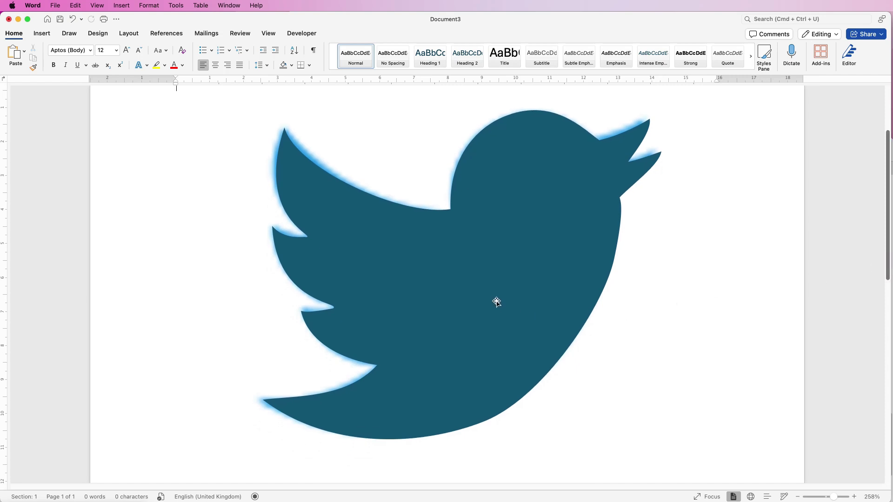
{"action": "mouse_move", "coordinate": [497, 301]}
{"action": "left_mouse_down"}
{"action": "mouse_move", "coordinate": [540, 328]}
{"action": "mouse_move", "coordinate": [503, 375]}
{"action": "mouse_move", "coordinate": [505, 310]}
{"action": "left_mouse_up"}
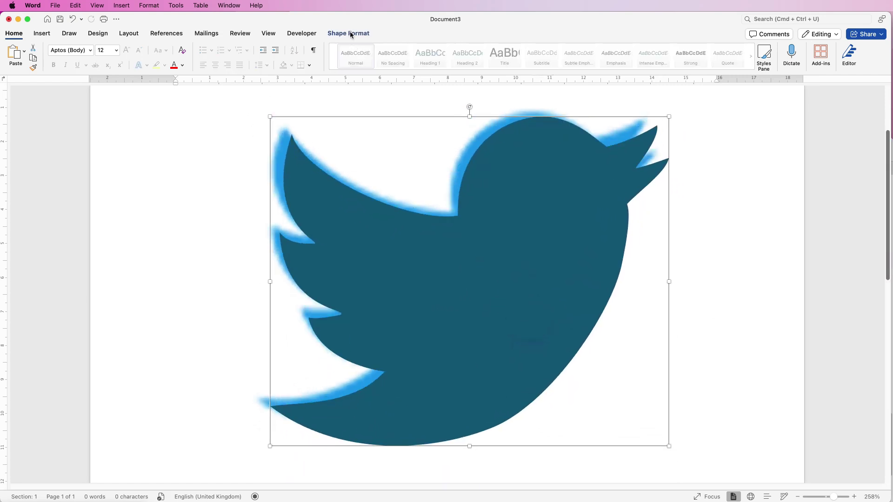
{"action": "left_click", "coordinate": [352, 33]}
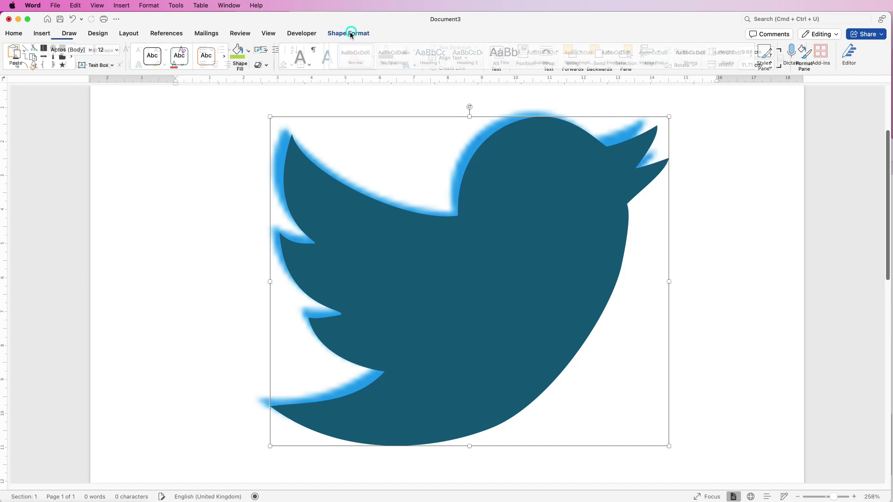
{"action": "left_click", "coordinate": [251, 51]}
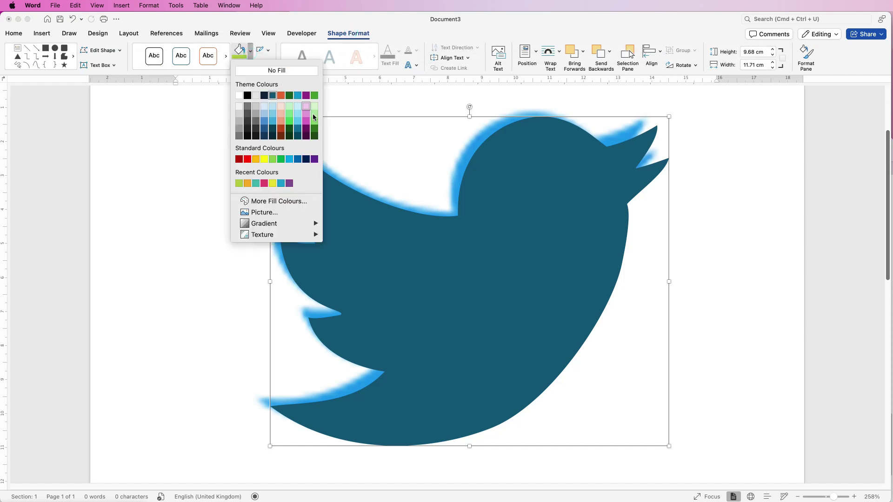
{"action": "left_click", "coordinate": [264, 183]}
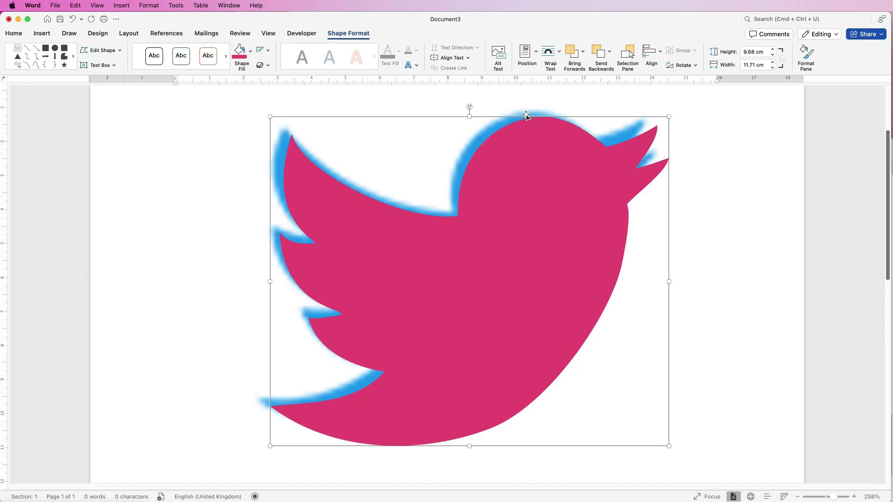
Step: Save the pink bird shape as a picture
{"action": "right_click", "coordinate": [517, 240]}
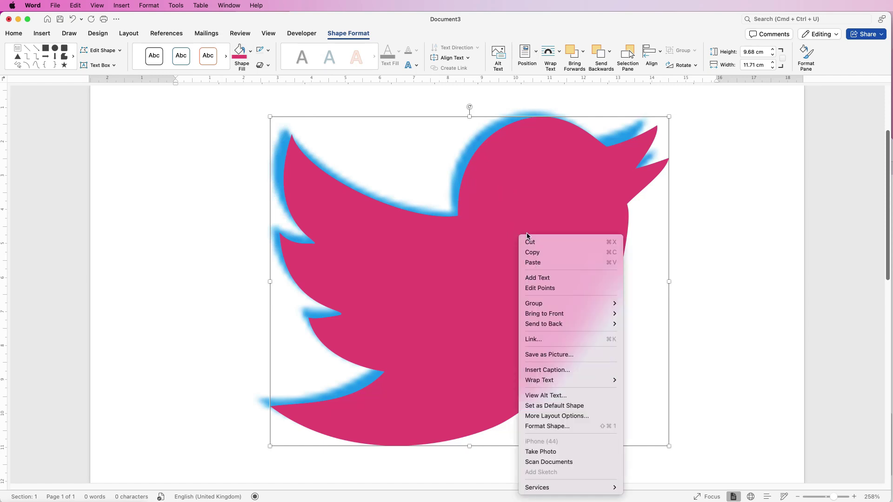
{"action": "left_click", "coordinate": [561, 354]}
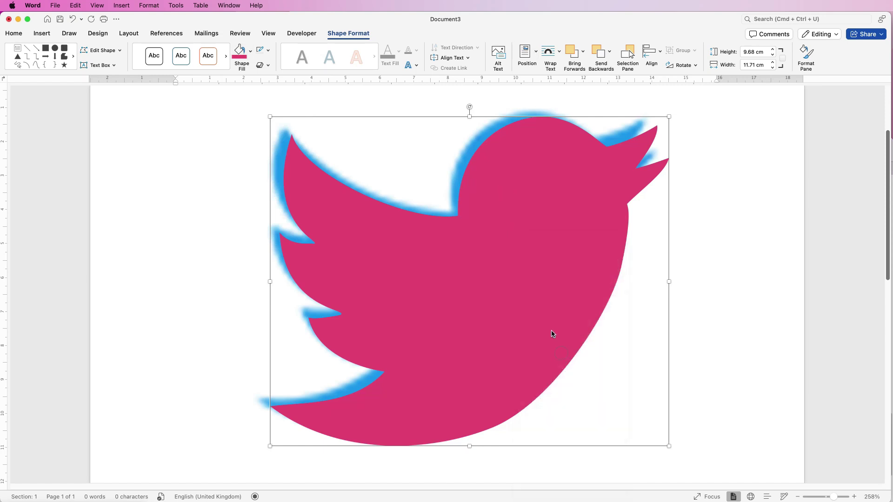